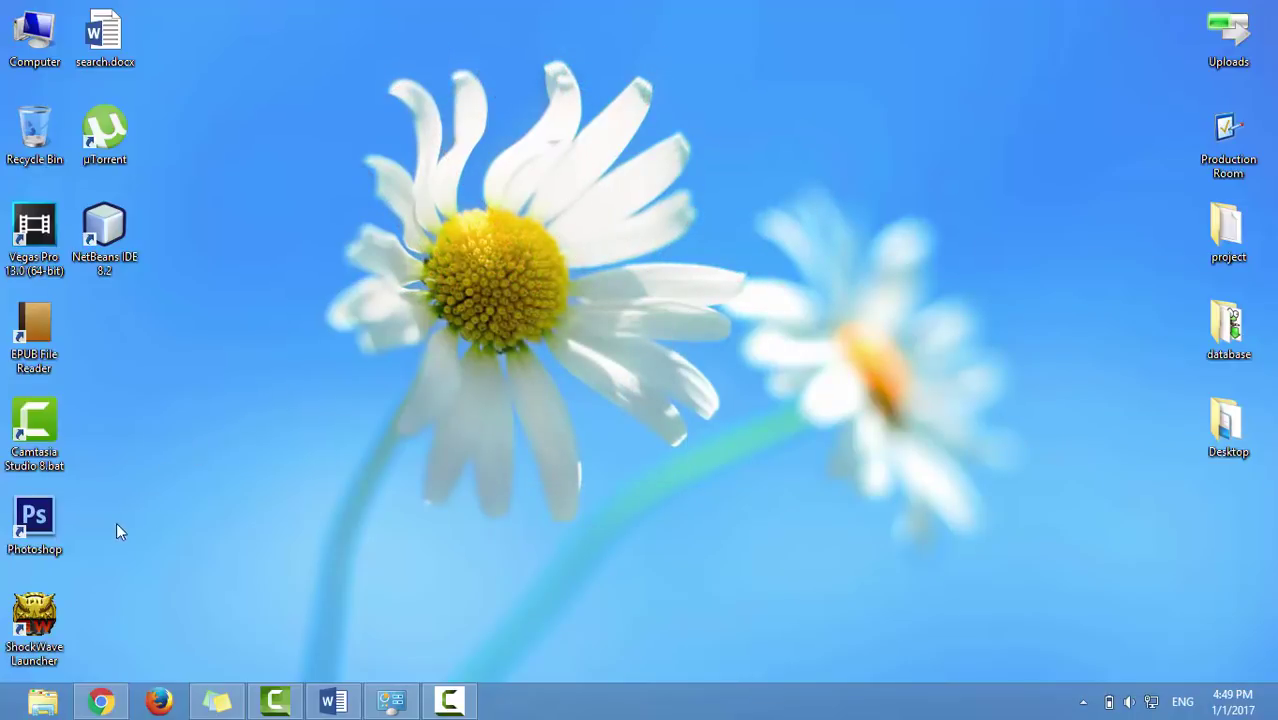
# - Search Google for 'apache tomcat' and open the 'Apache Tomcat® - Welcome!' result
pyautogui.click(125, 699)
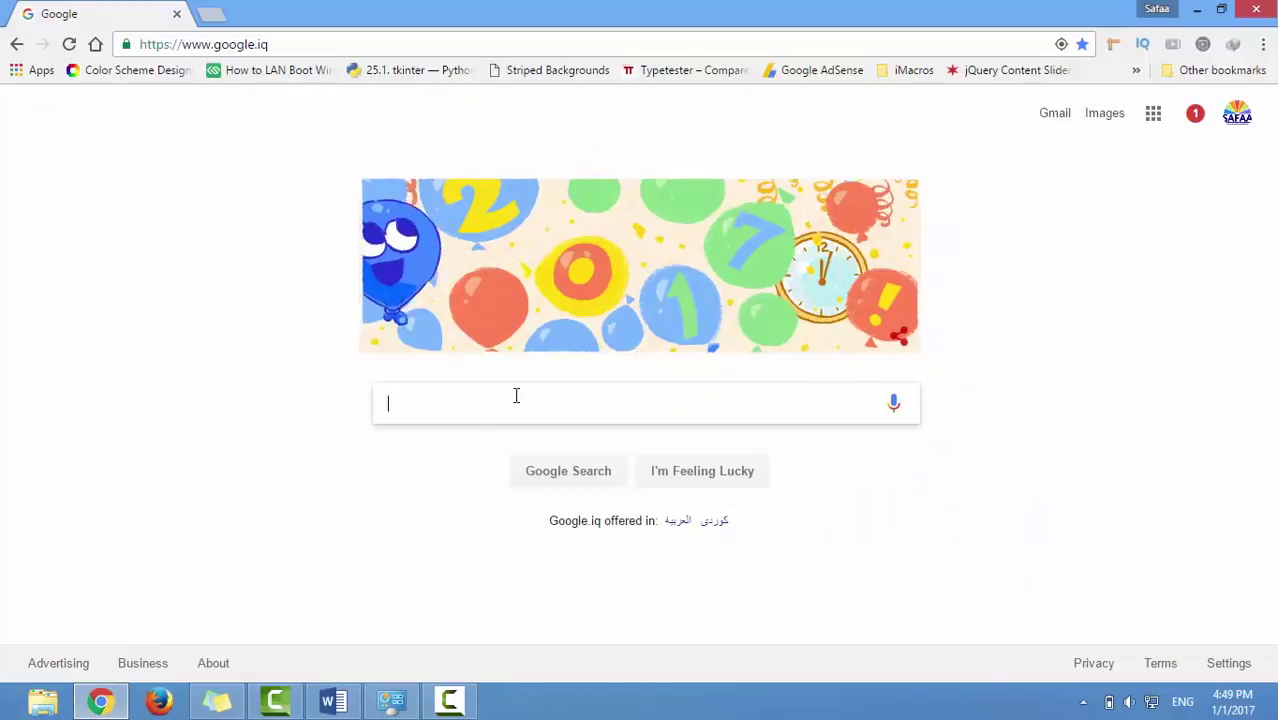
pyautogui.write('ap')
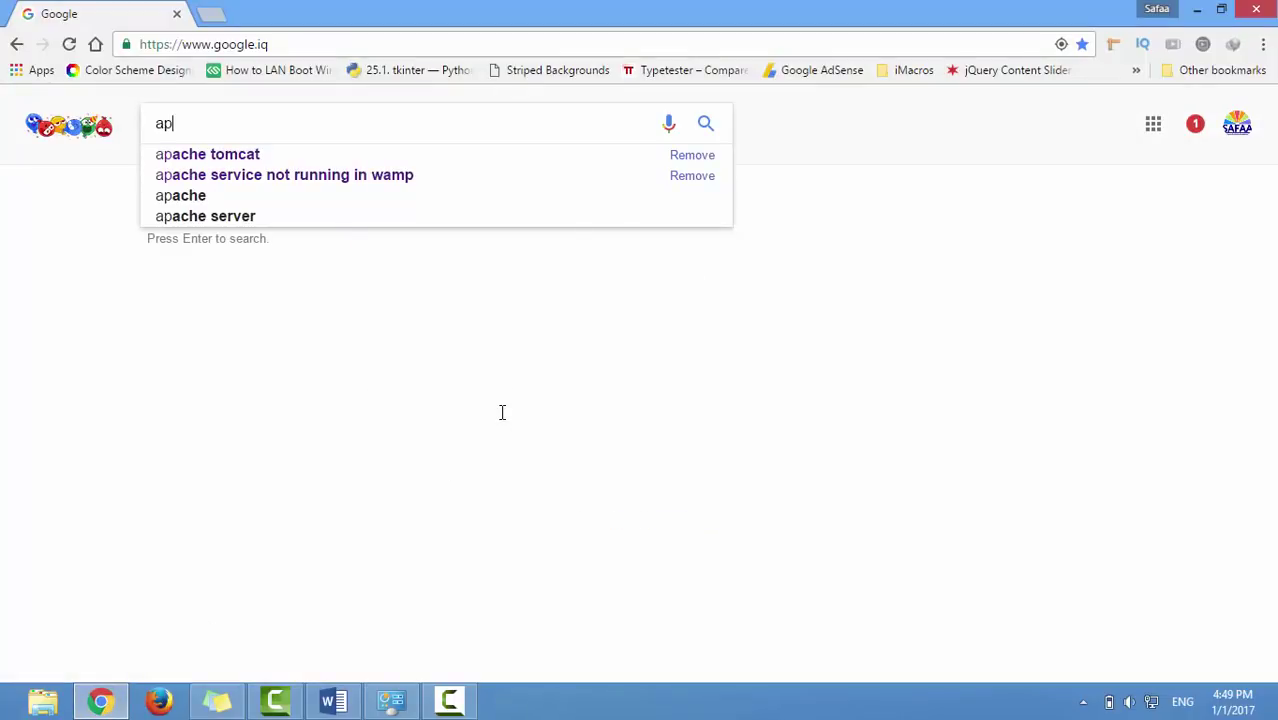
pyautogui.write('ache tomcat')
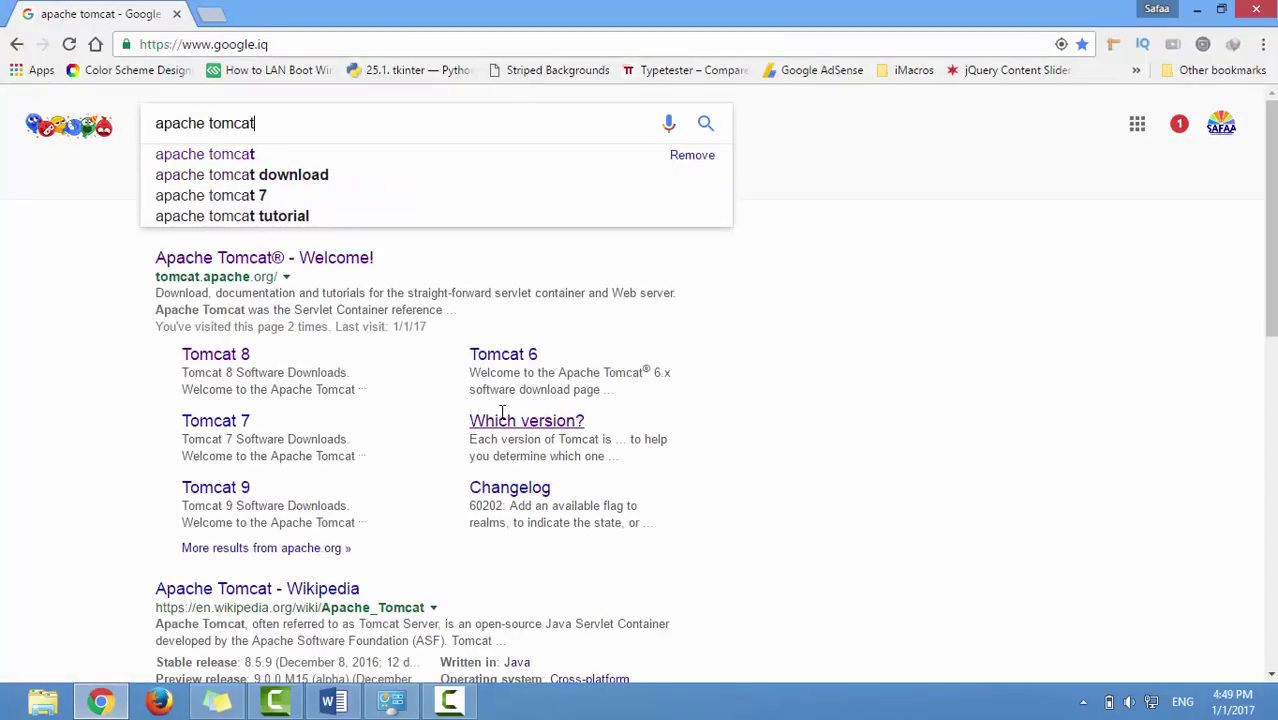
pyautogui.press('Return')
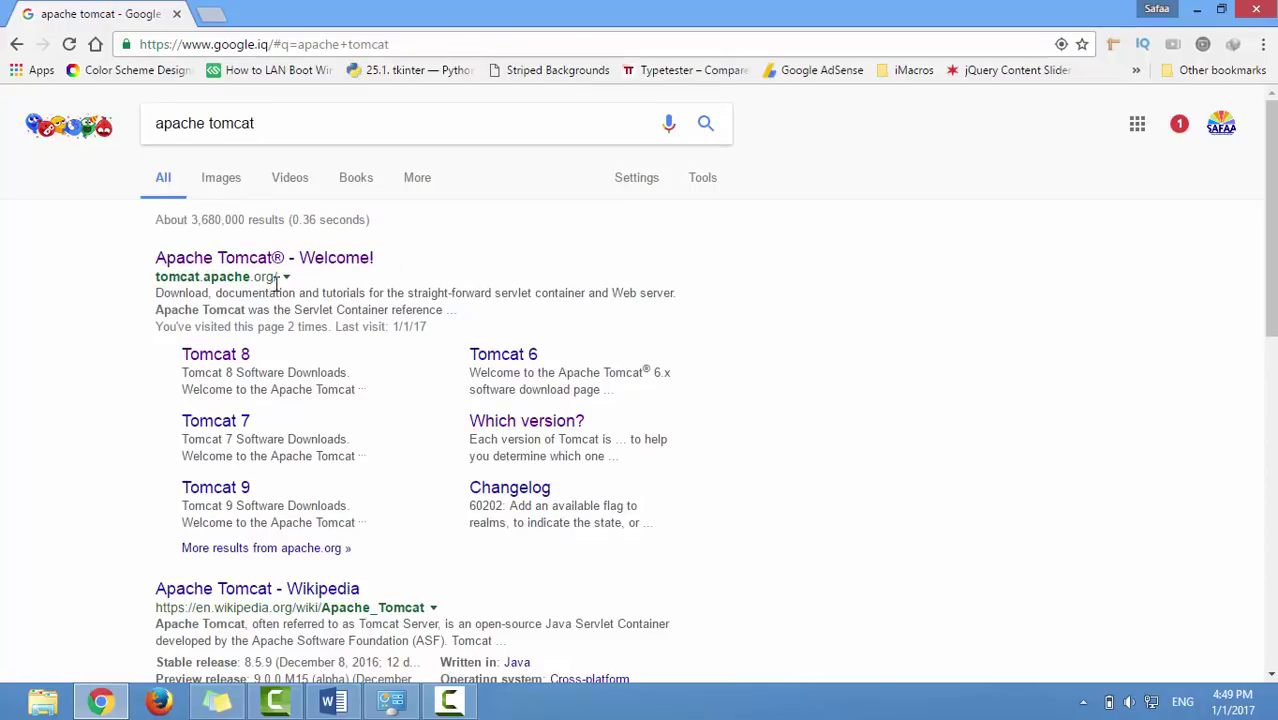
pyautogui.click(316, 257)
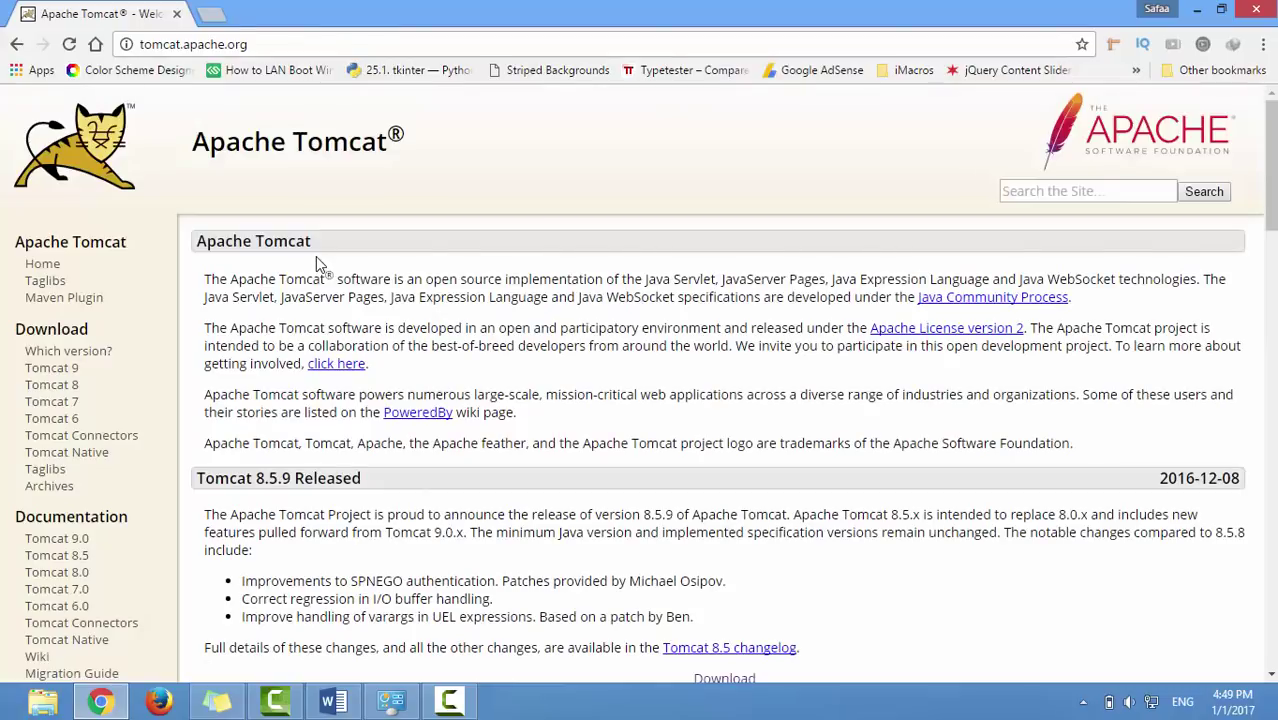
# - Download the Tomcat 9 32-bit/64-bit Windows Service Installer and open its download folder
pyautogui.click(62, 372)
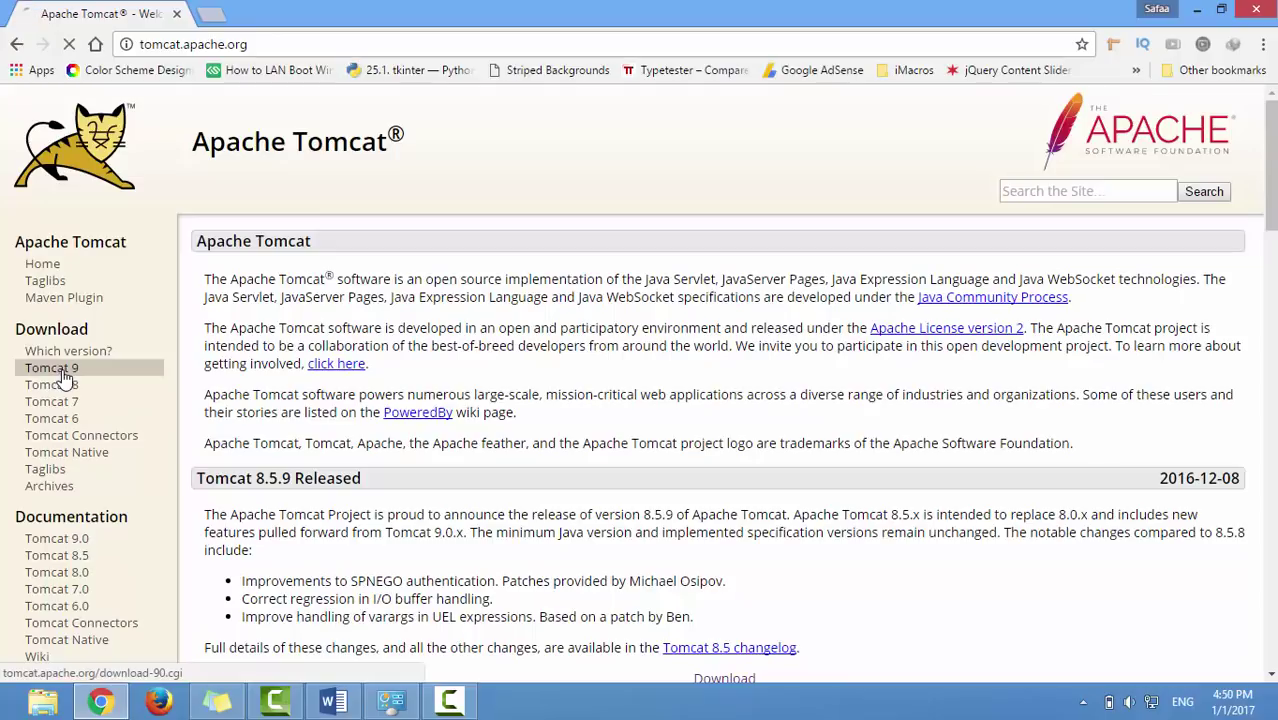
pyautogui.moveTo(1268, 234); pyautogui.dragTo(1268, 472)
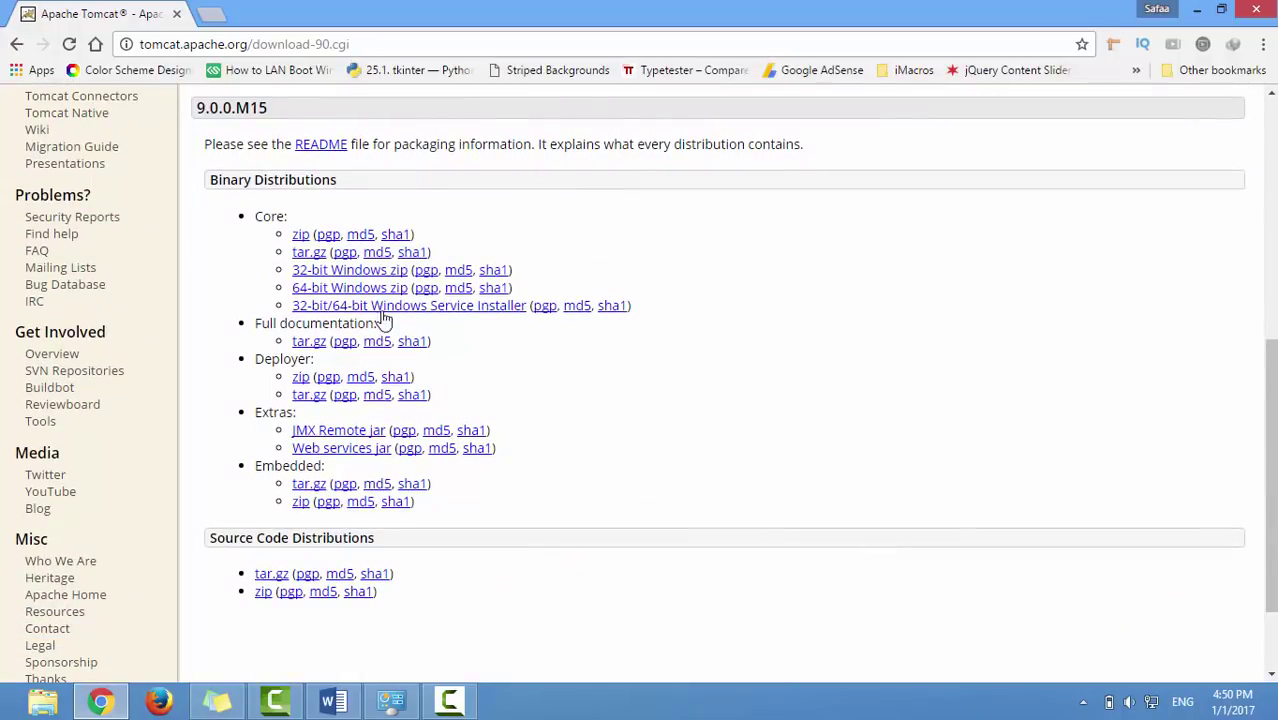
pyautogui.click(509, 313)
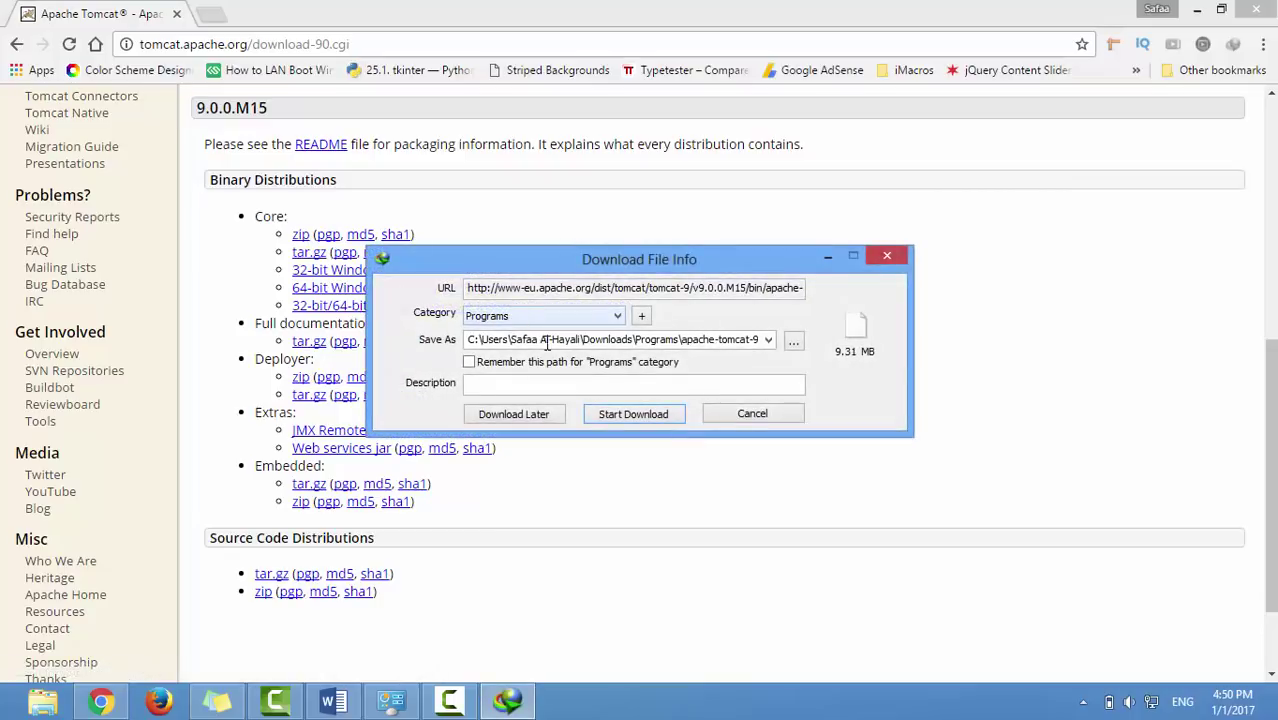
pyautogui.click(633, 413)
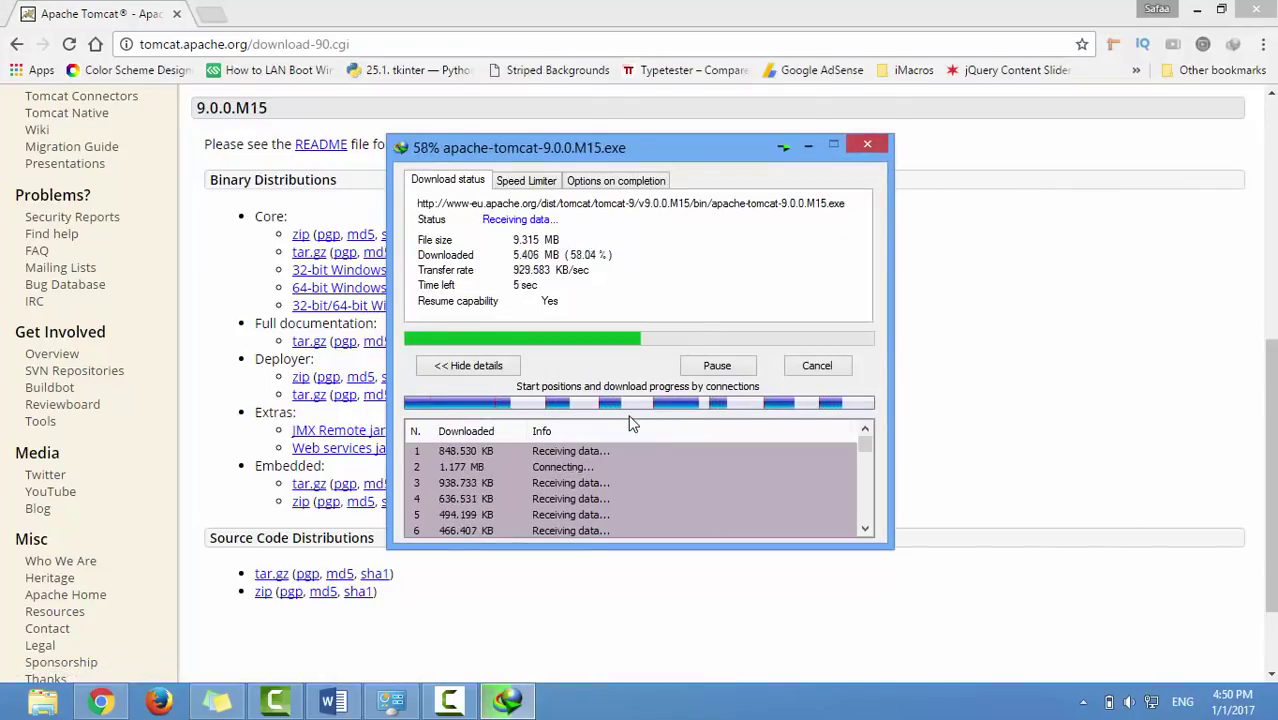
pyautogui.click(673, 410)
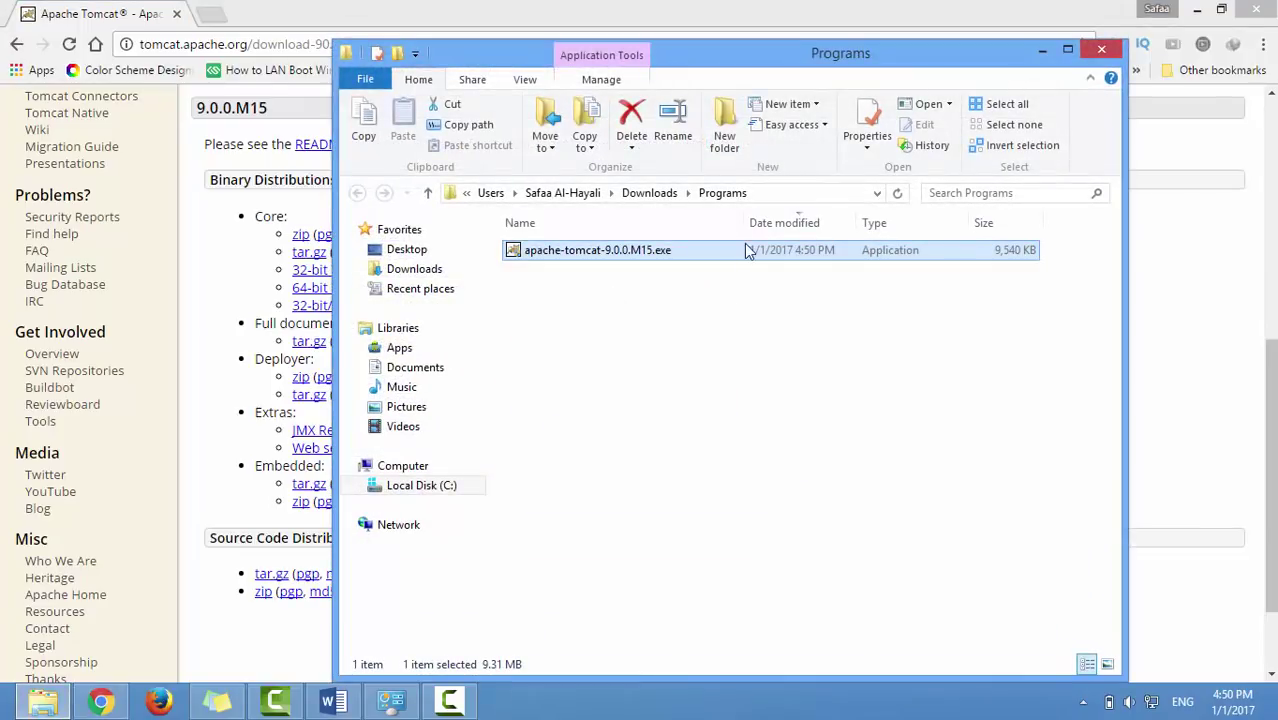
# - Run the Tomcat installer, pass the welcome page and accept the license agreement
pyautogui.rightClick(749, 251)
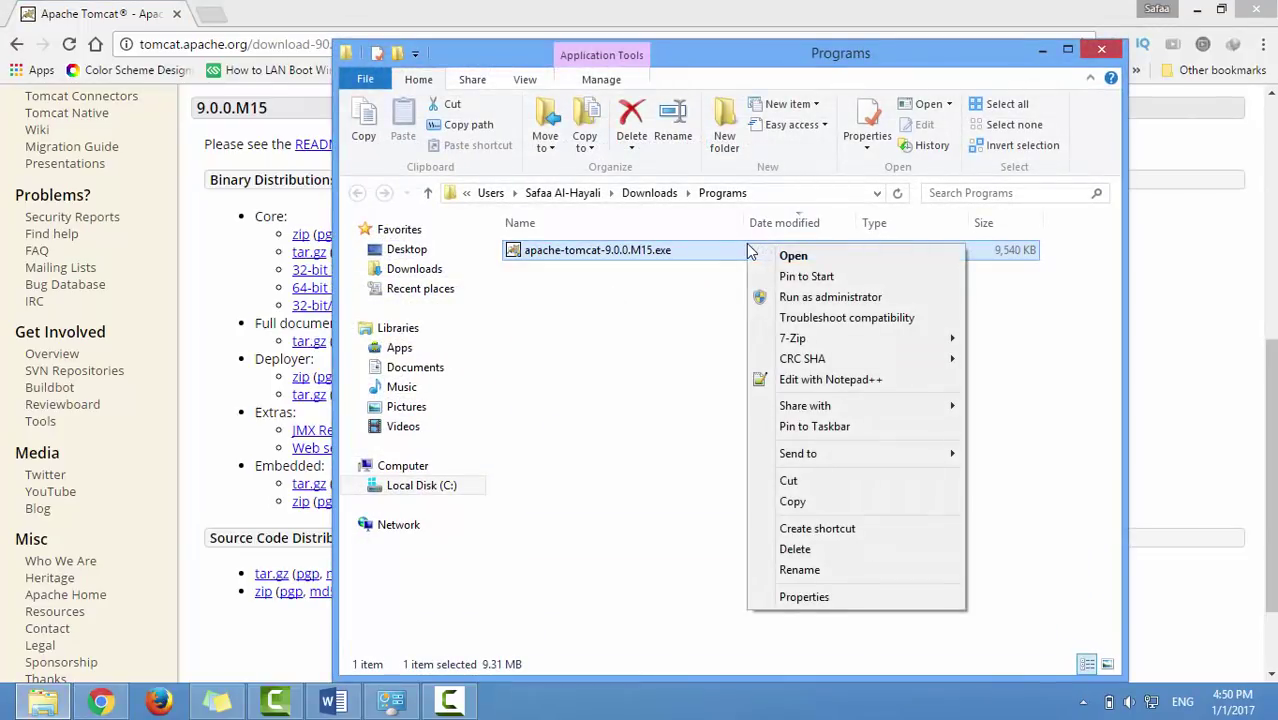
pyautogui.click(790, 256)
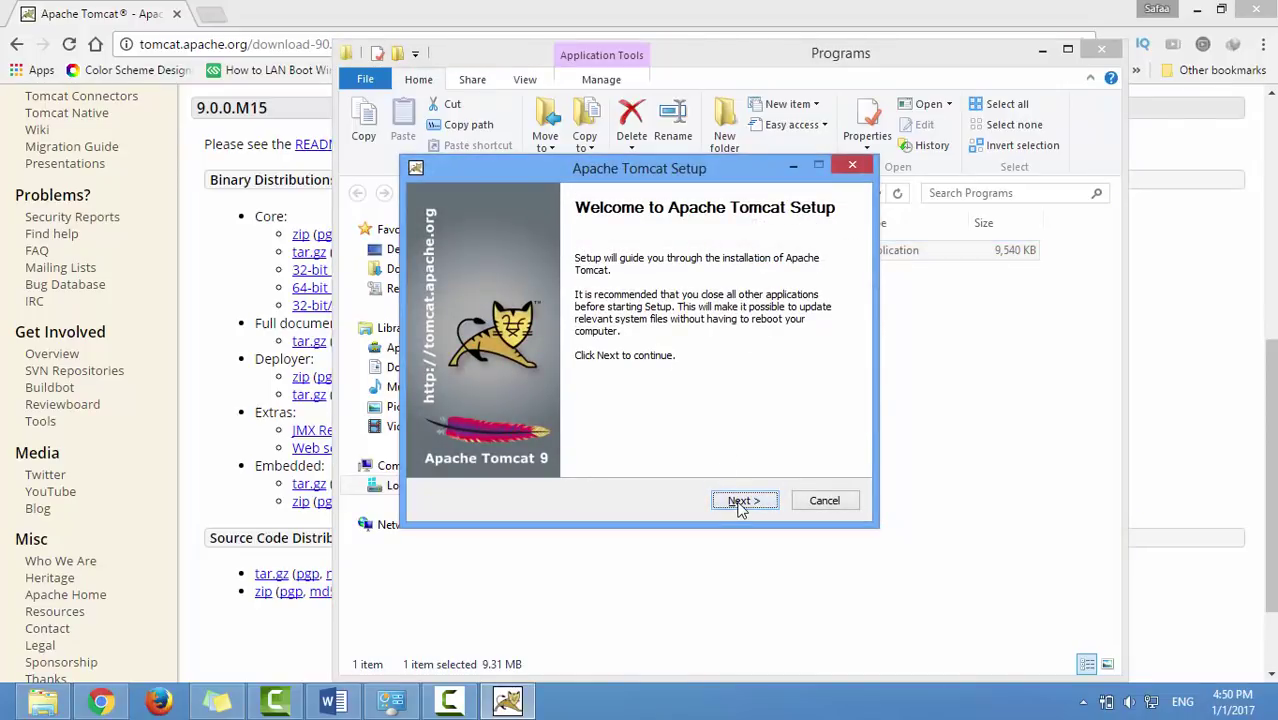
pyautogui.click(741, 508)
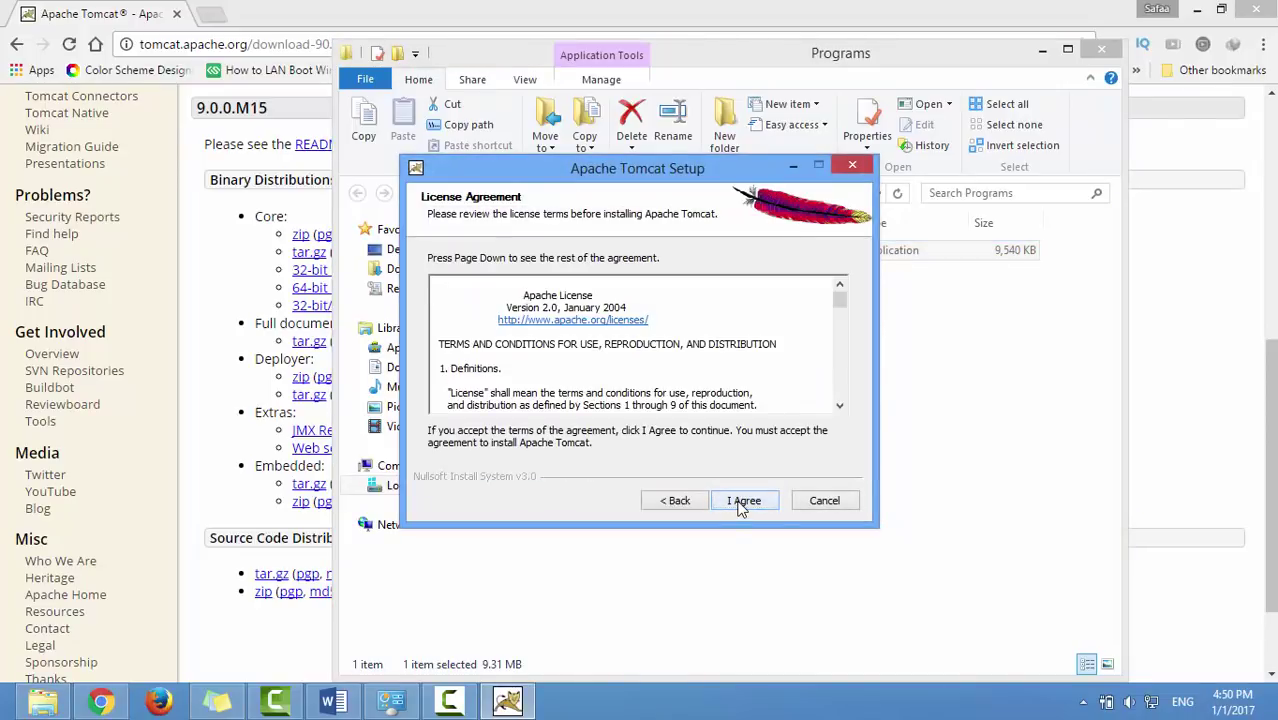
pyautogui.click(741, 508)
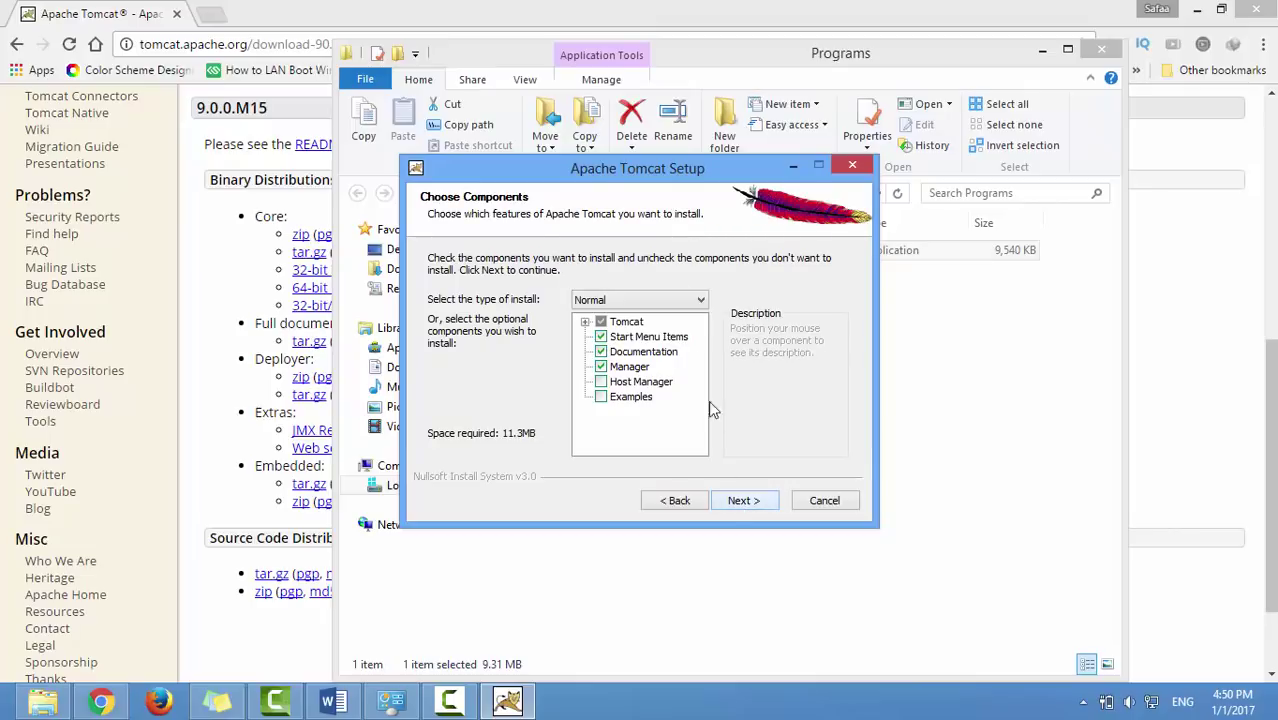
# - Choose the Full install type and keep the default port configuration
pyautogui.click(675, 302)
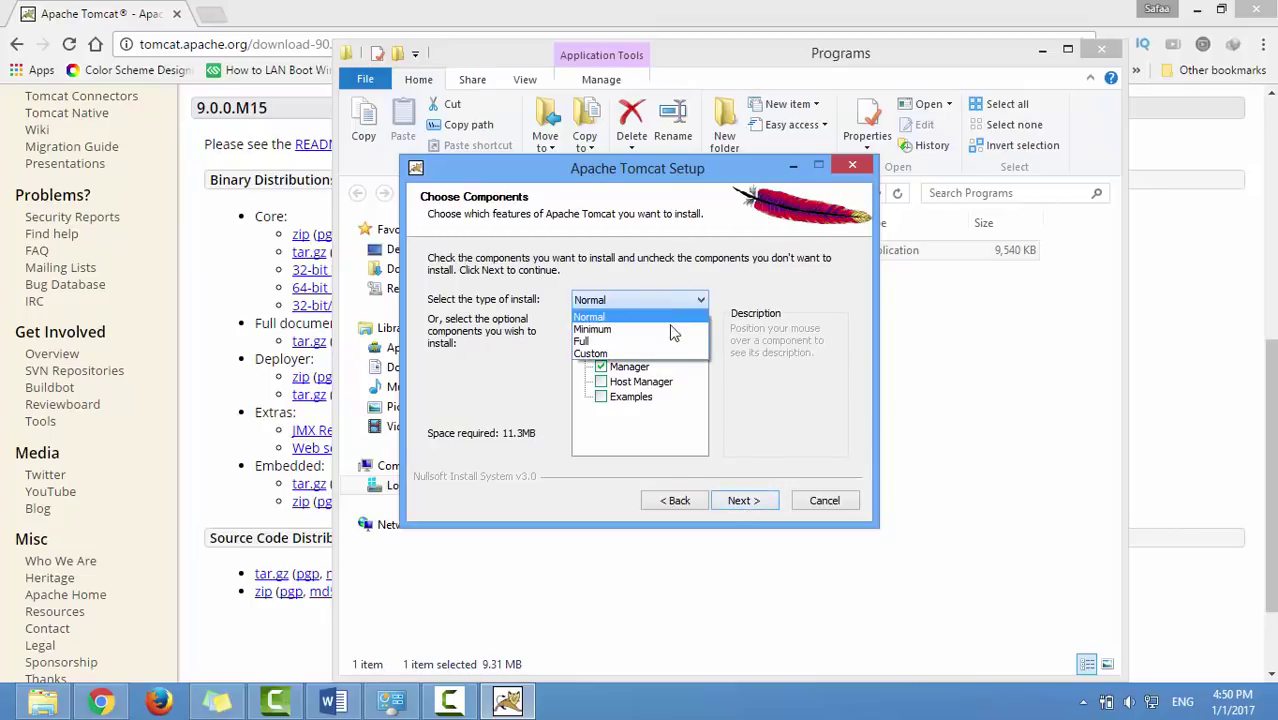
pyautogui.click(680, 341)
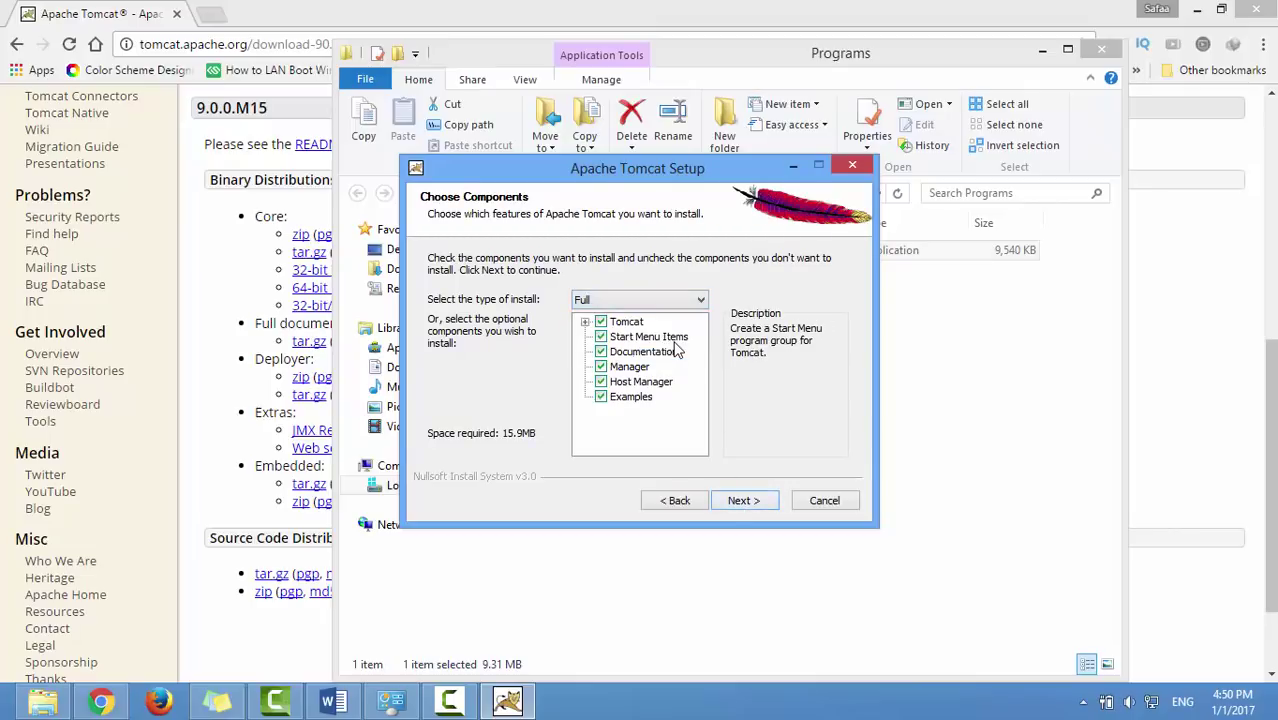
pyautogui.click(758, 503)
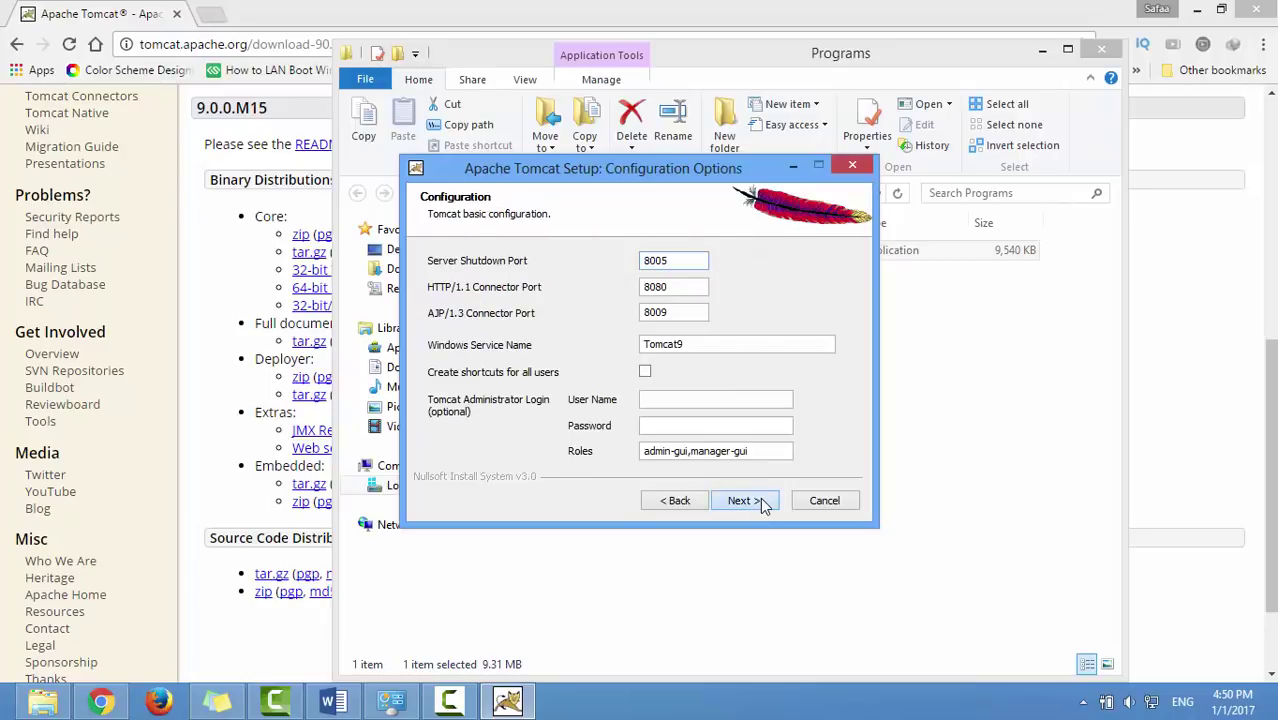
pyautogui.click(762, 504)
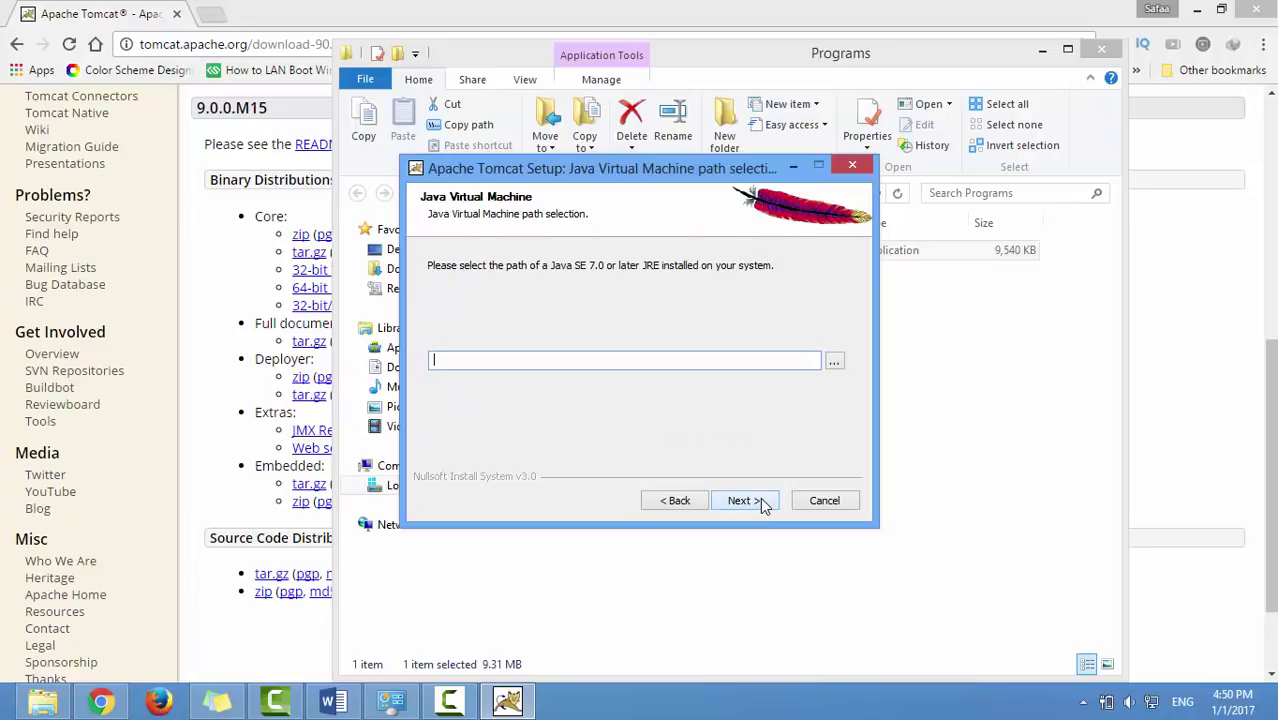
# - Set the Java path to C:\Program Files\Java\jdk1.8.0_112\jre
pyautogui.click(836, 363)
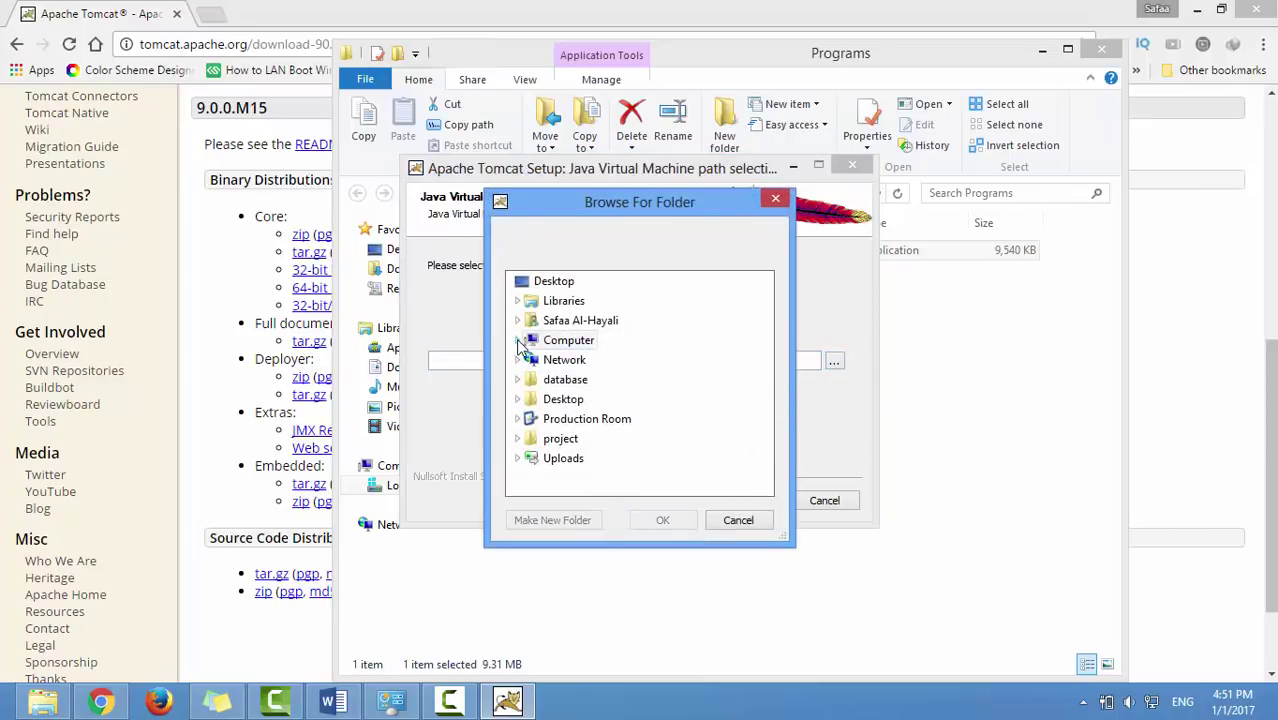
pyautogui.click(518, 341)
pyautogui.click(530, 360)
pyautogui.click(538, 378)
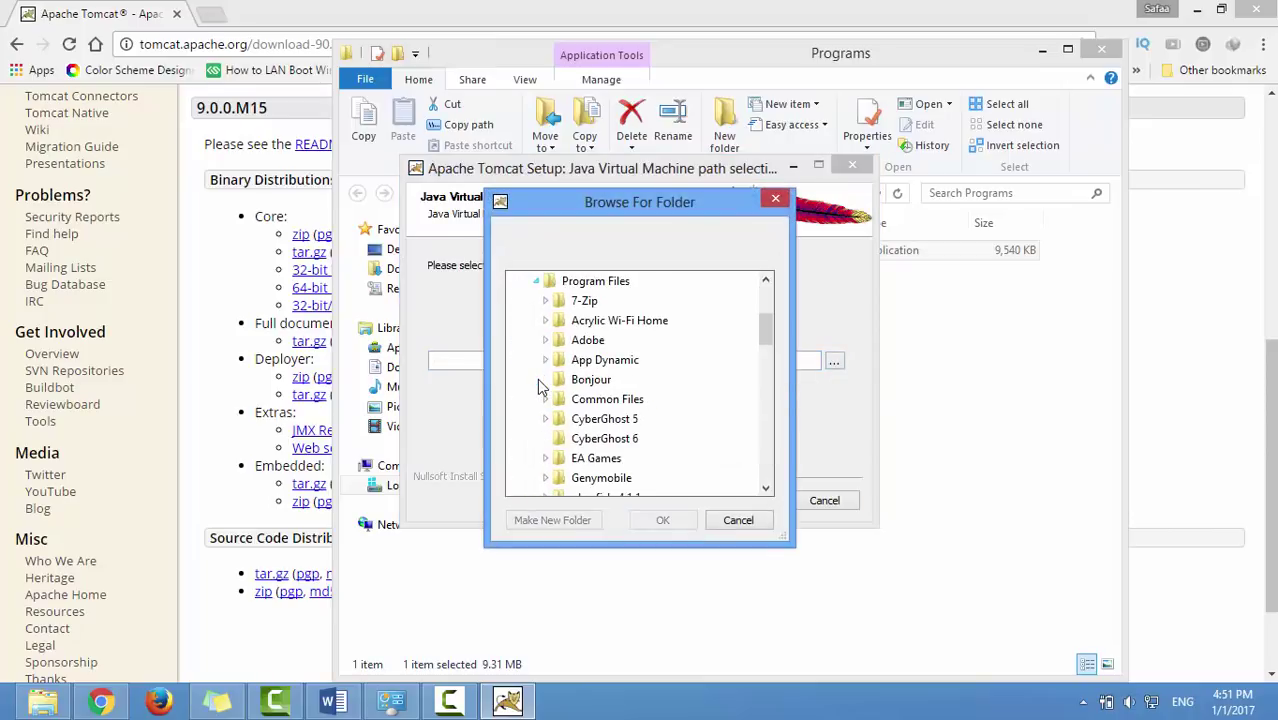
pyautogui.scroll(-7, 764, 488)
pyautogui.click(543, 457)
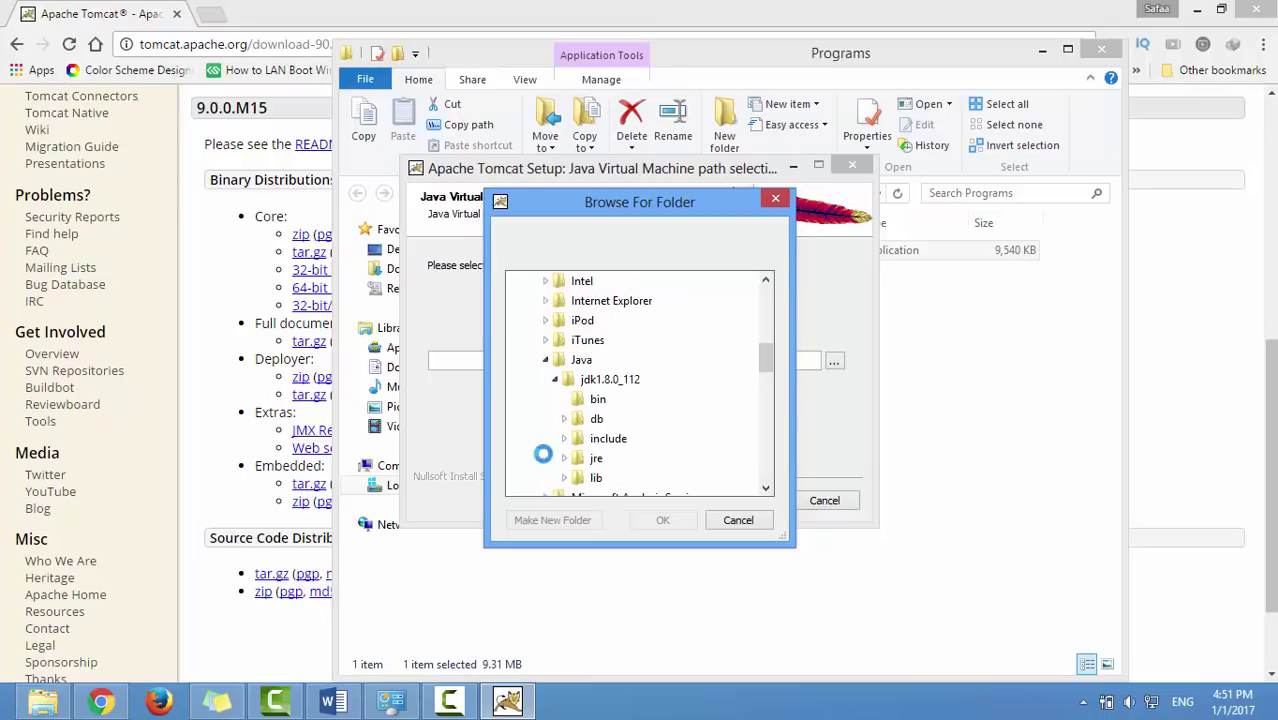
pyautogui.click(605, 458)
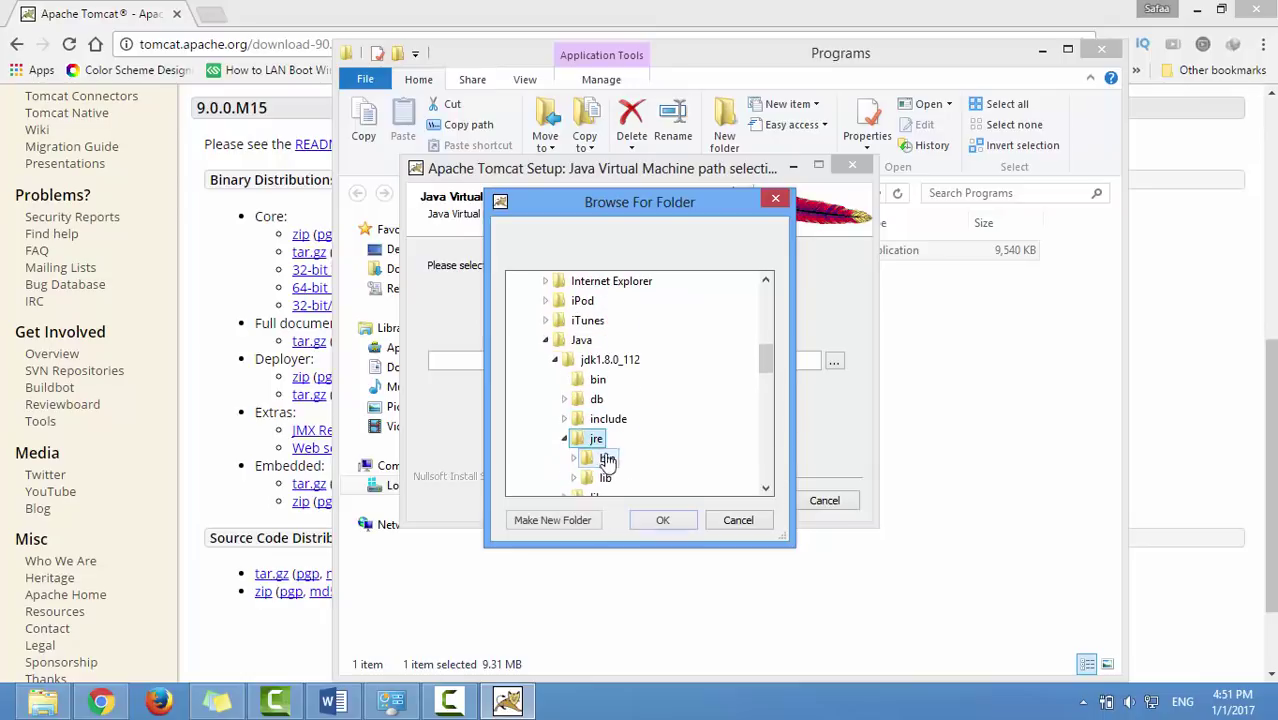
pyautogui.click(660, 522)
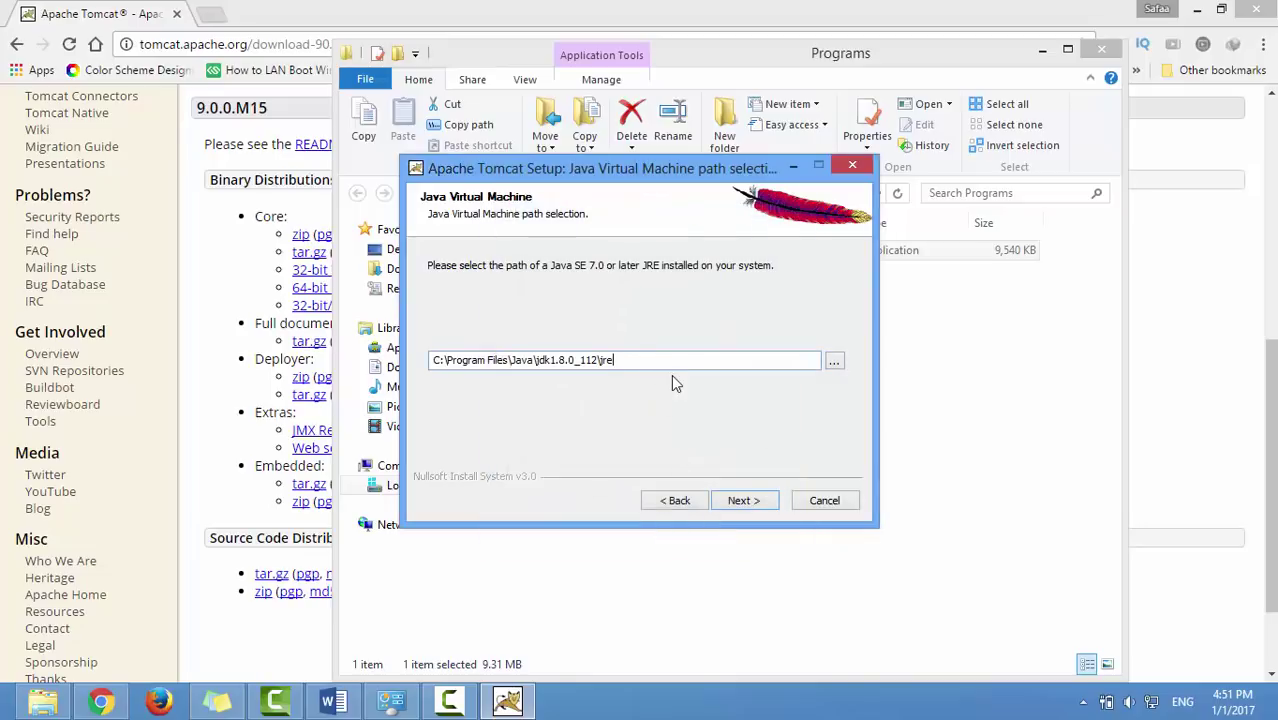
# - Install Tomcat into the Tomcat 9.0 folder, unchecking Show Readme and running Tomcat
pyautogui.click(759, 501)
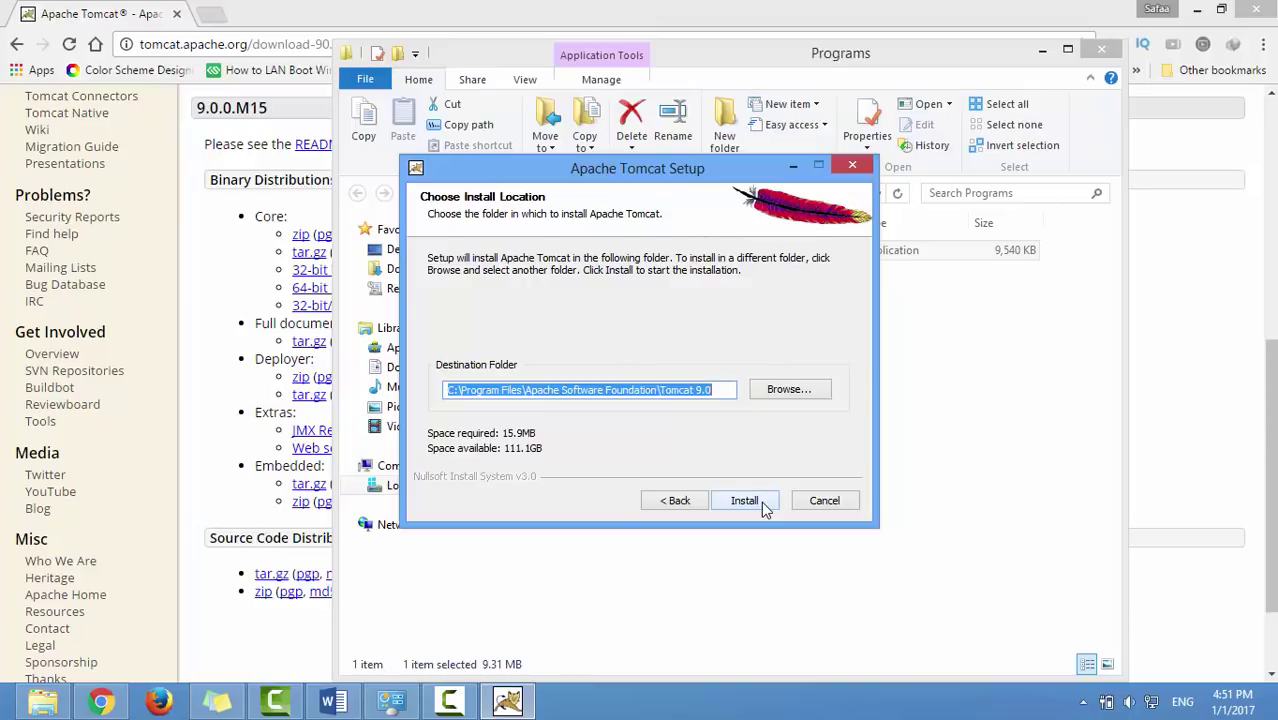
pyautogui.click(762, 506)
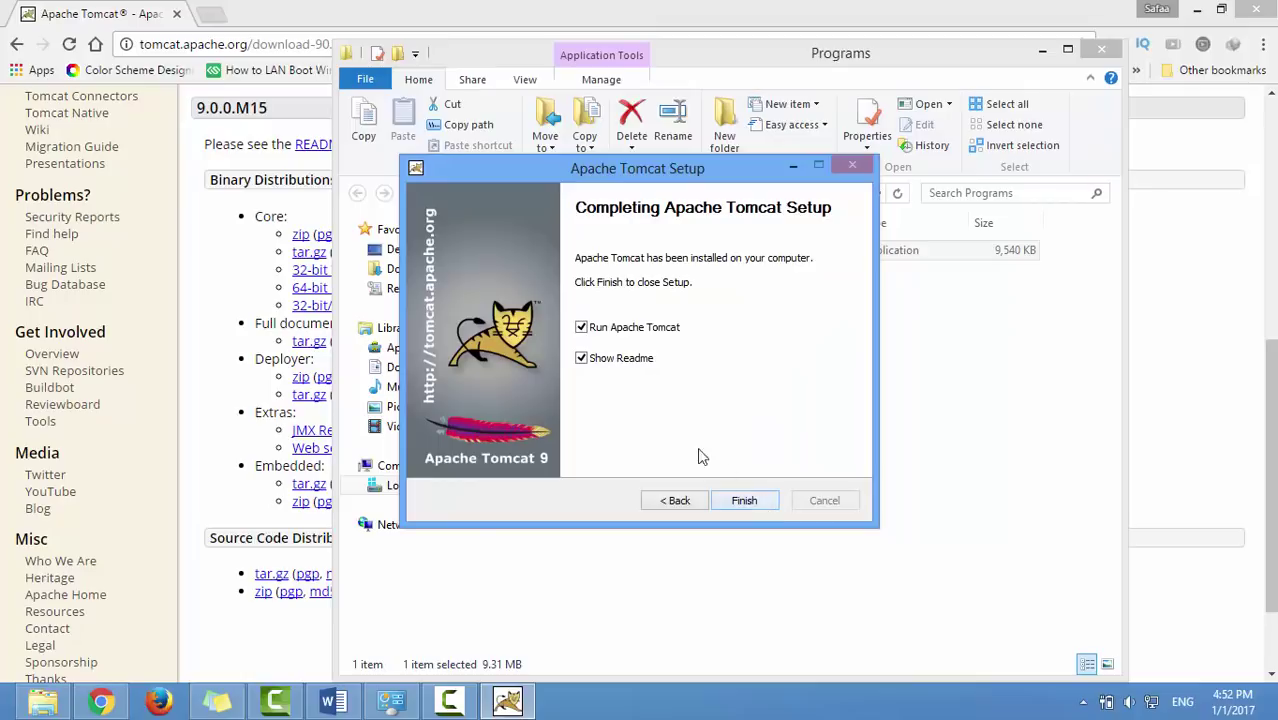
pyautogui.click(582, 360)
pyautogui.click(584, 330)
# - Finish setup and browse to C:\Program Files\Apache Software Foundation\Tomcat 9.0
pyautogui.click(744, 503)
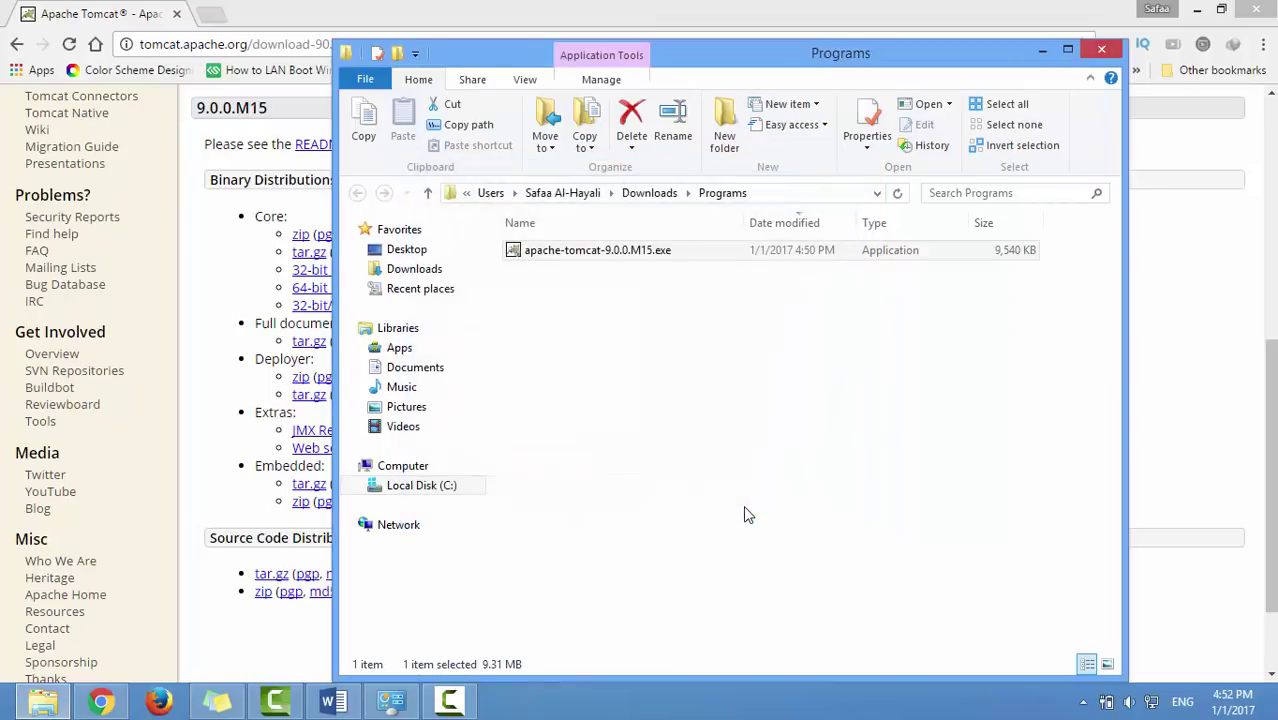
pyautogui.click(744, 506)
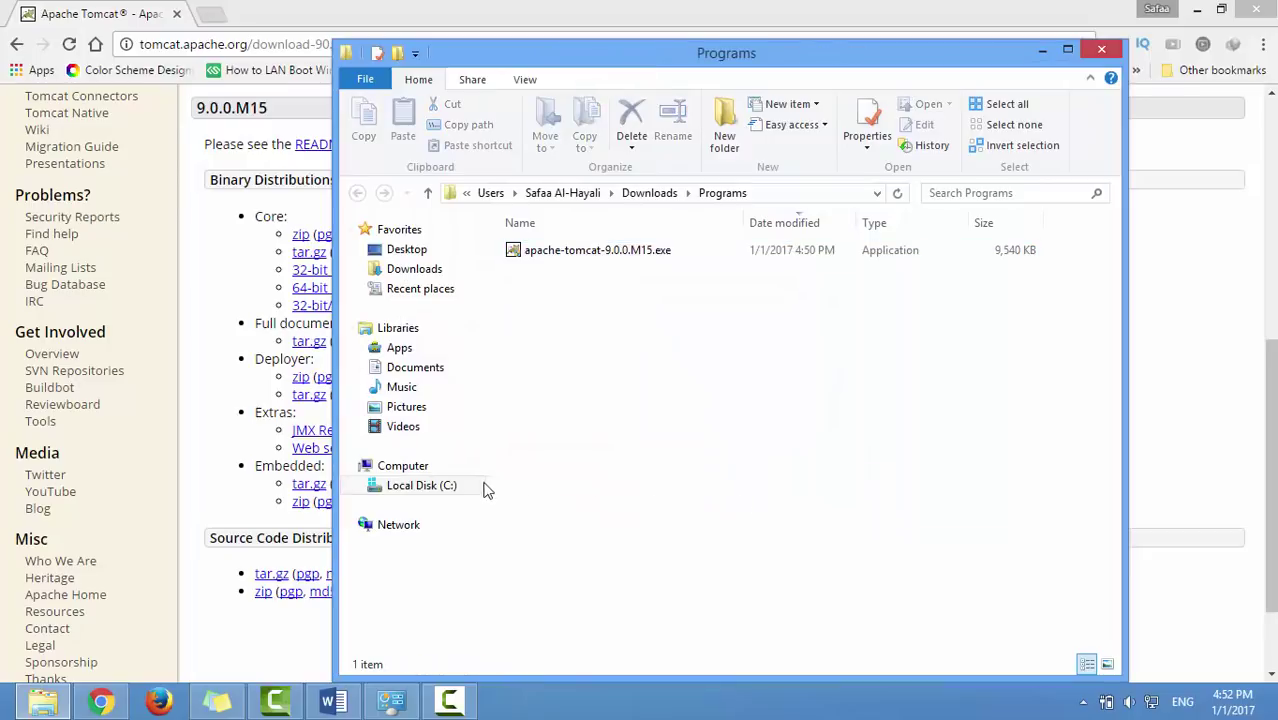
pyautogui.click(421, 485)
pyautogui.click(693, 330)
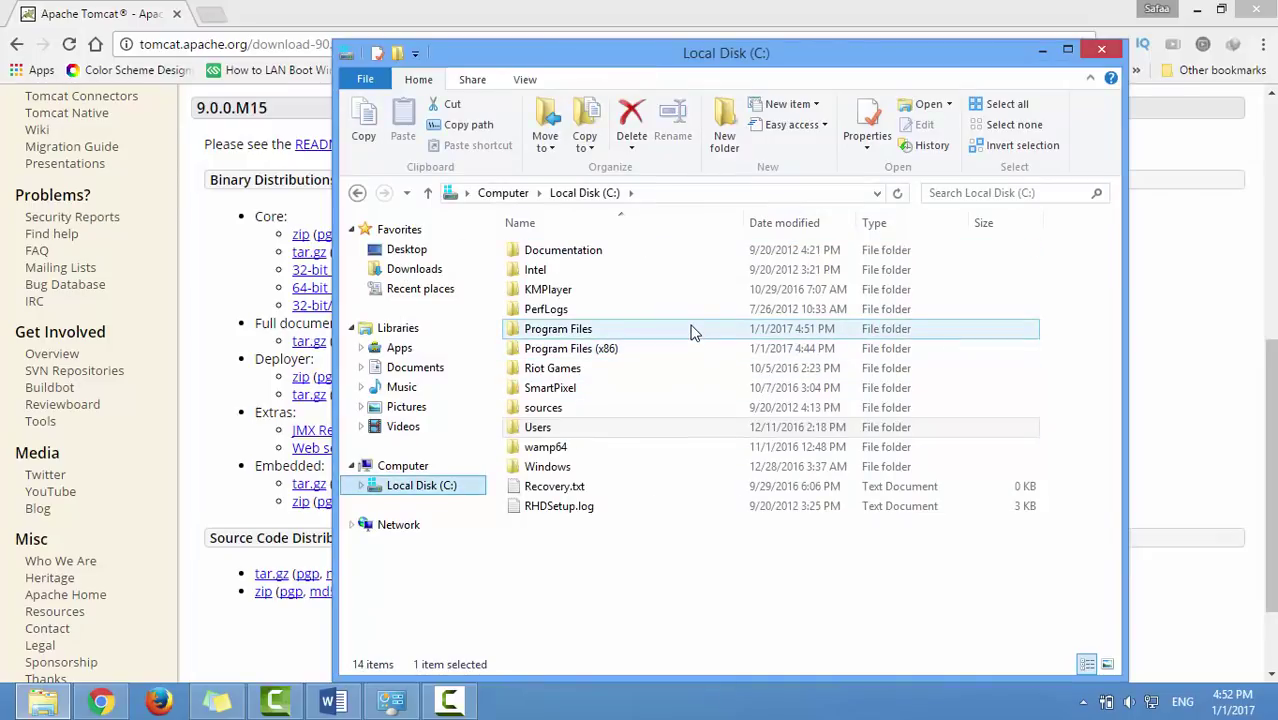
pyautogui.doubleClick(697, 330)
pyautogui.click(685, 312)
pyautogui.doubleClick(663, 316)
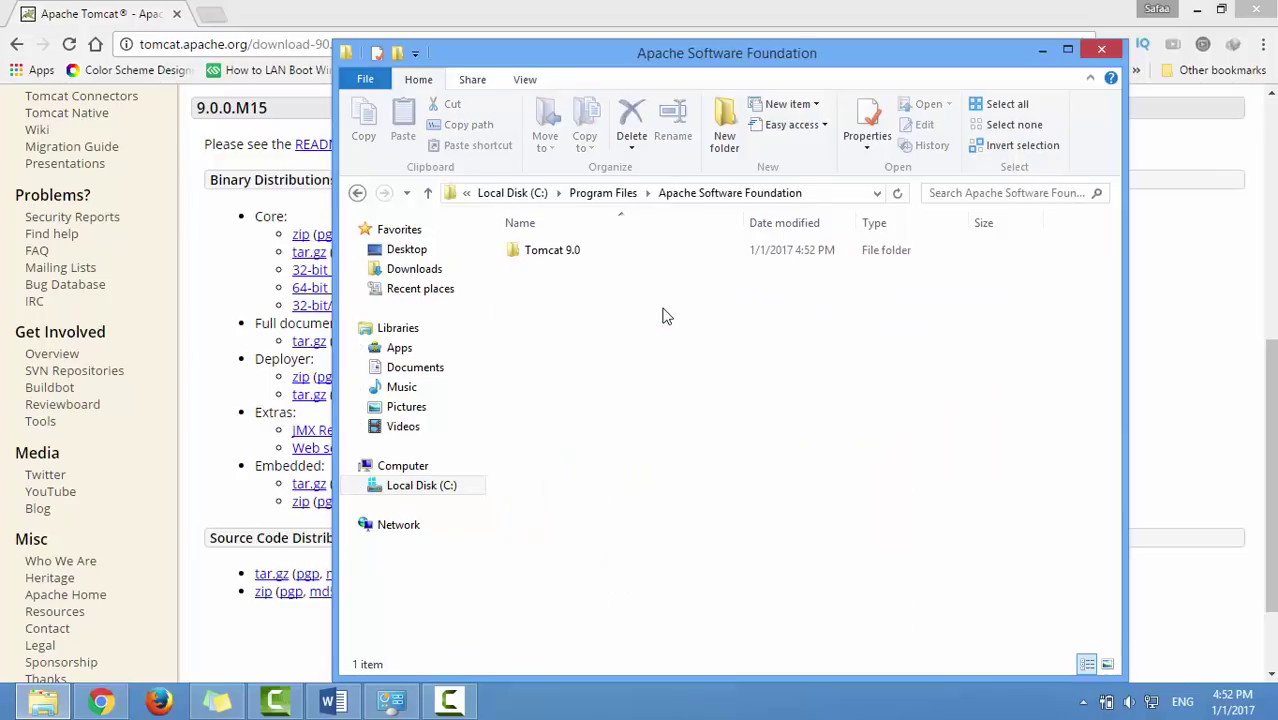
pyautogui.doubleClick(605, 257)
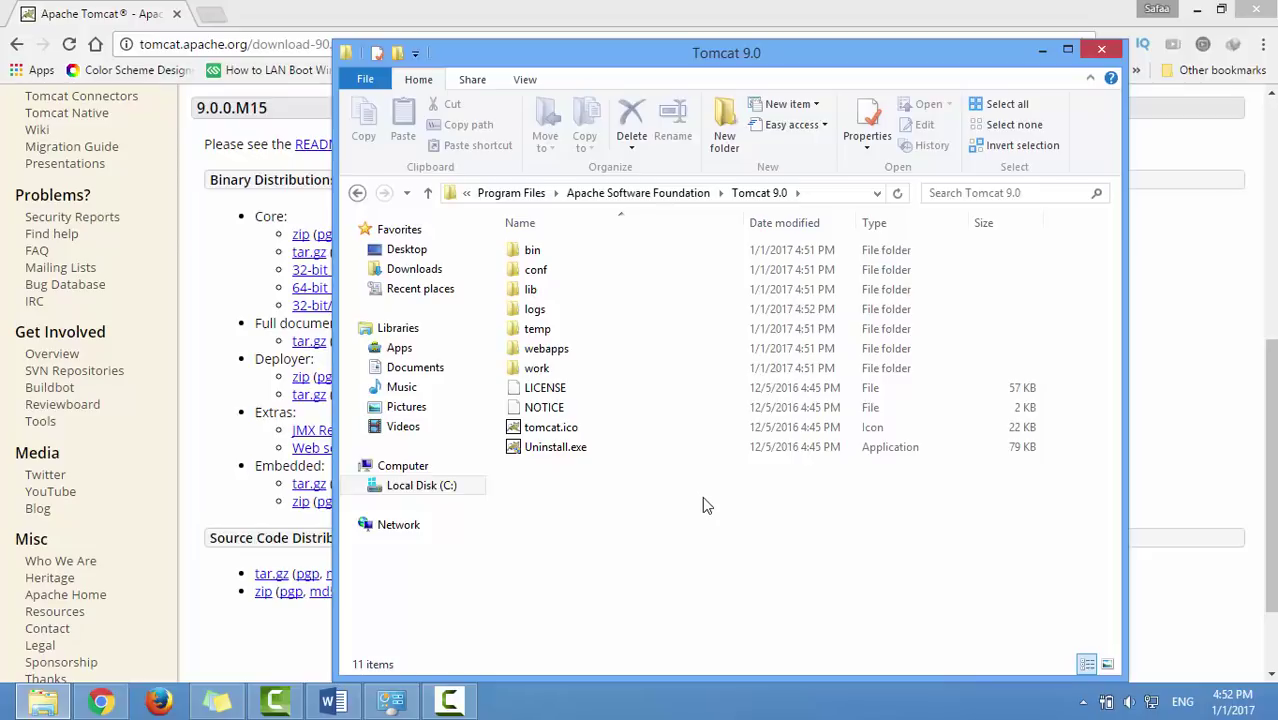
# - Launch services.msc from Run and bring up the Apache Tomcat 9.0 Tomcat9 service's context menu
pyautogui.press('super+r')
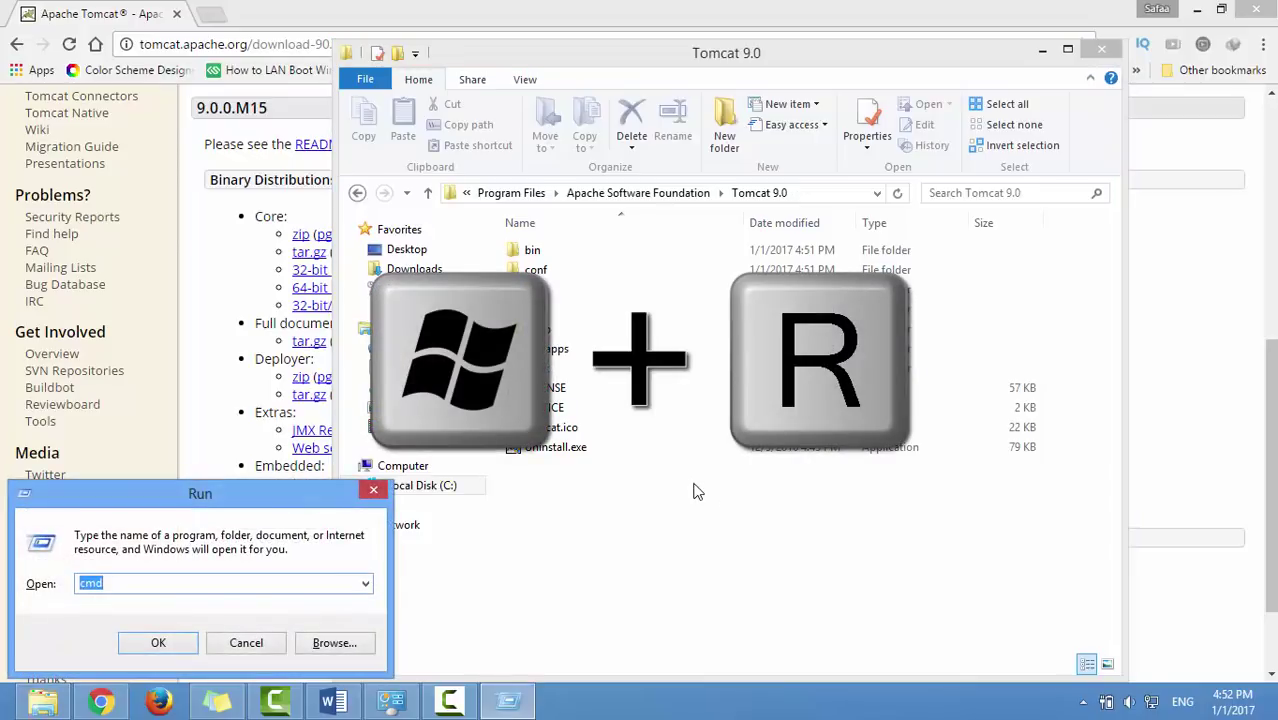
pyautogui.write('services.msc')
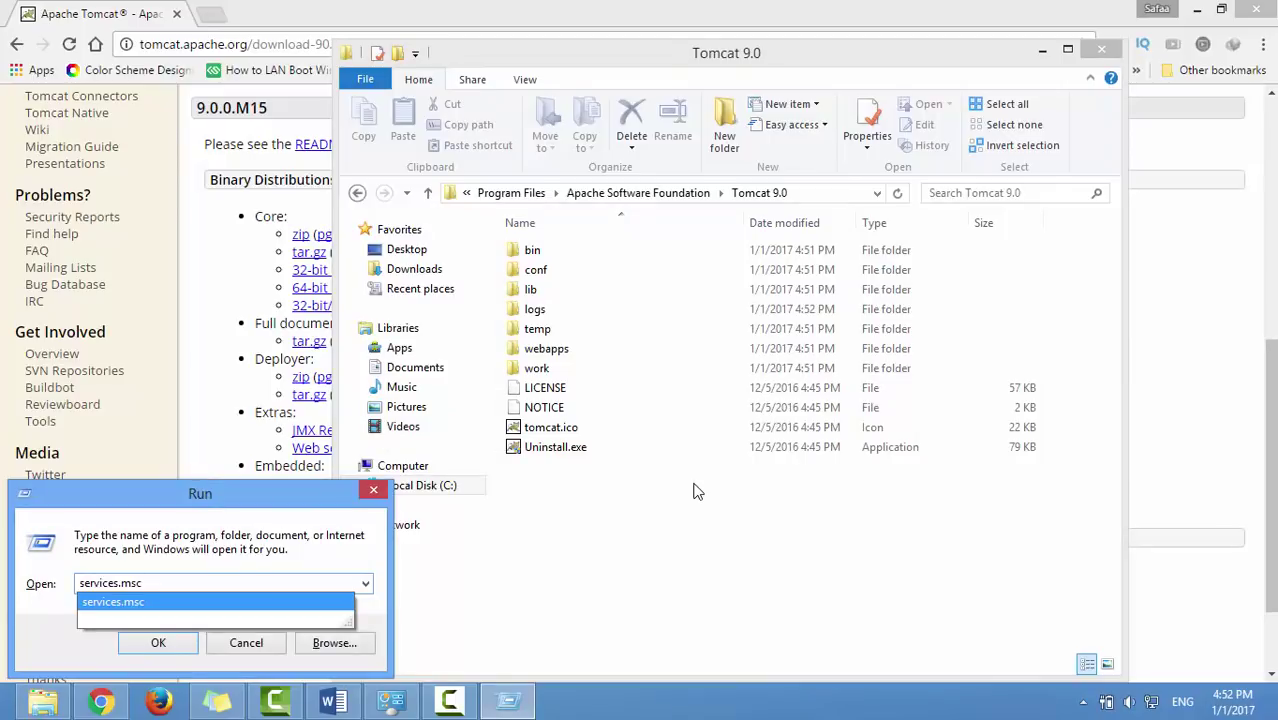
pyautogui.press('Return')
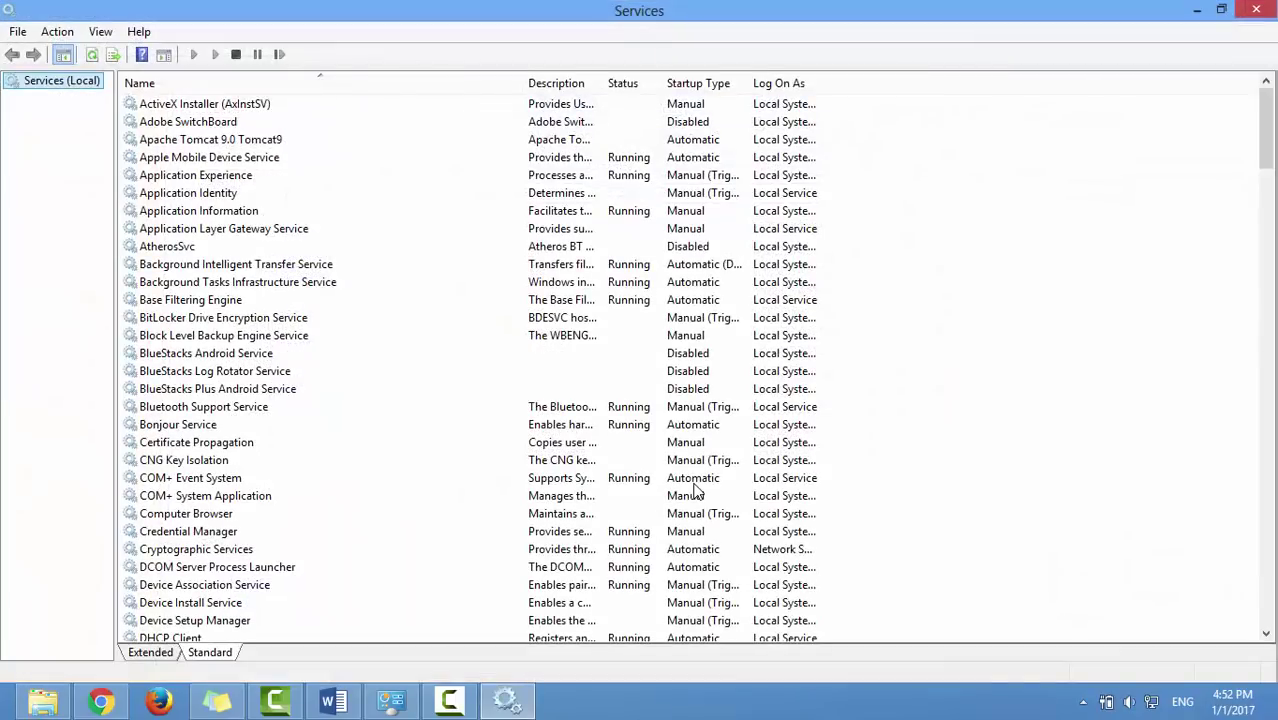
pyautogui.click(222, 143)
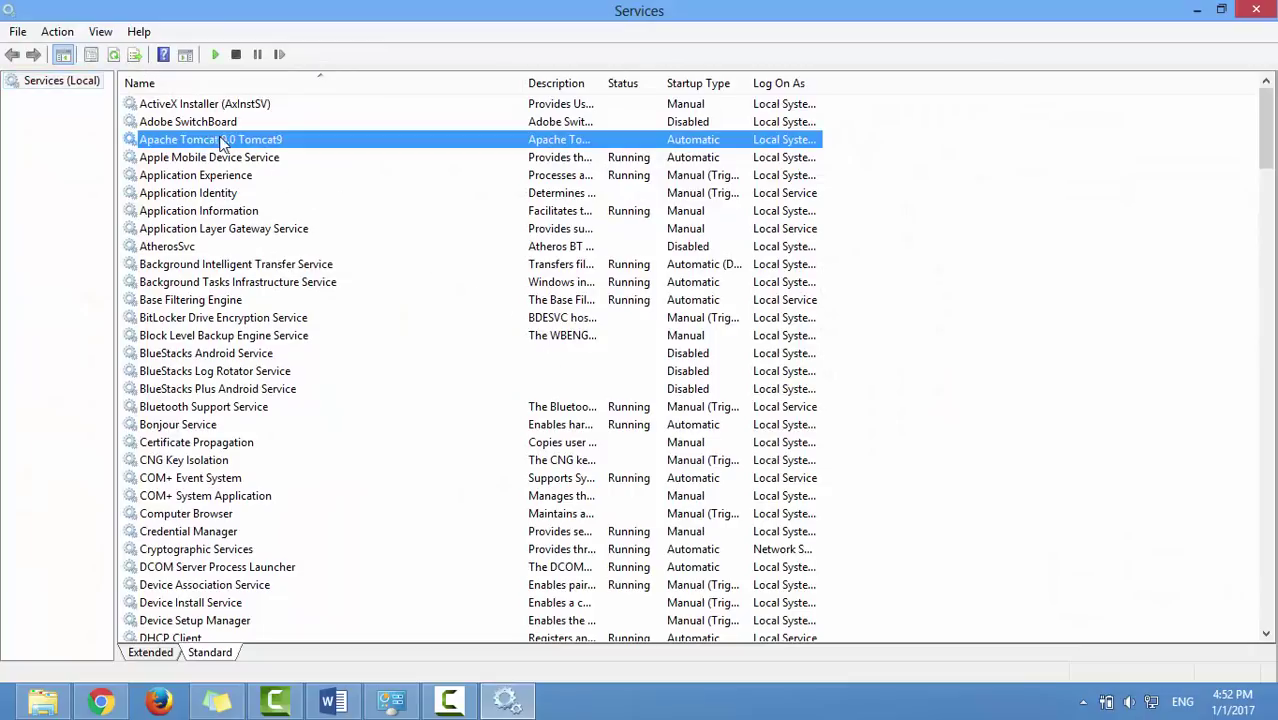
pyautogui.rightClick(475, 142)
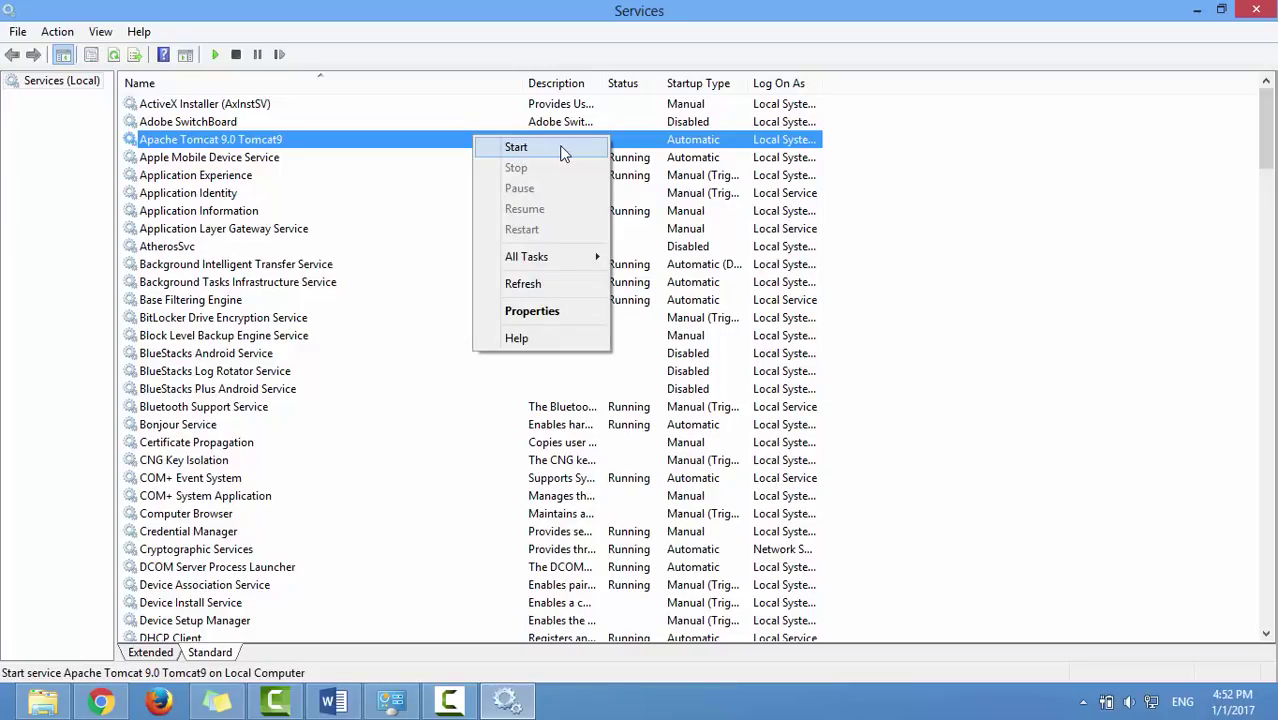
# - Set the Tomcat9 service startup type to Manual, start it, and close Services
pyautogui.click(549, 310)
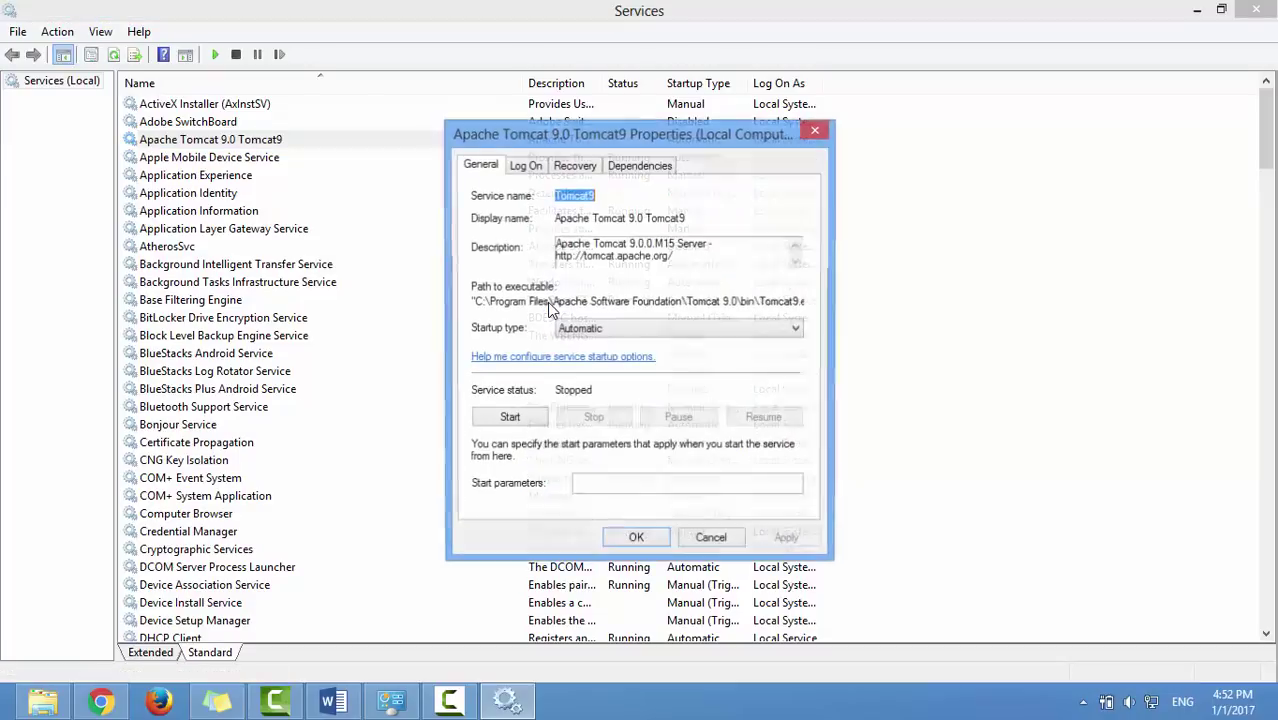
pyautogui.click(590, 330)
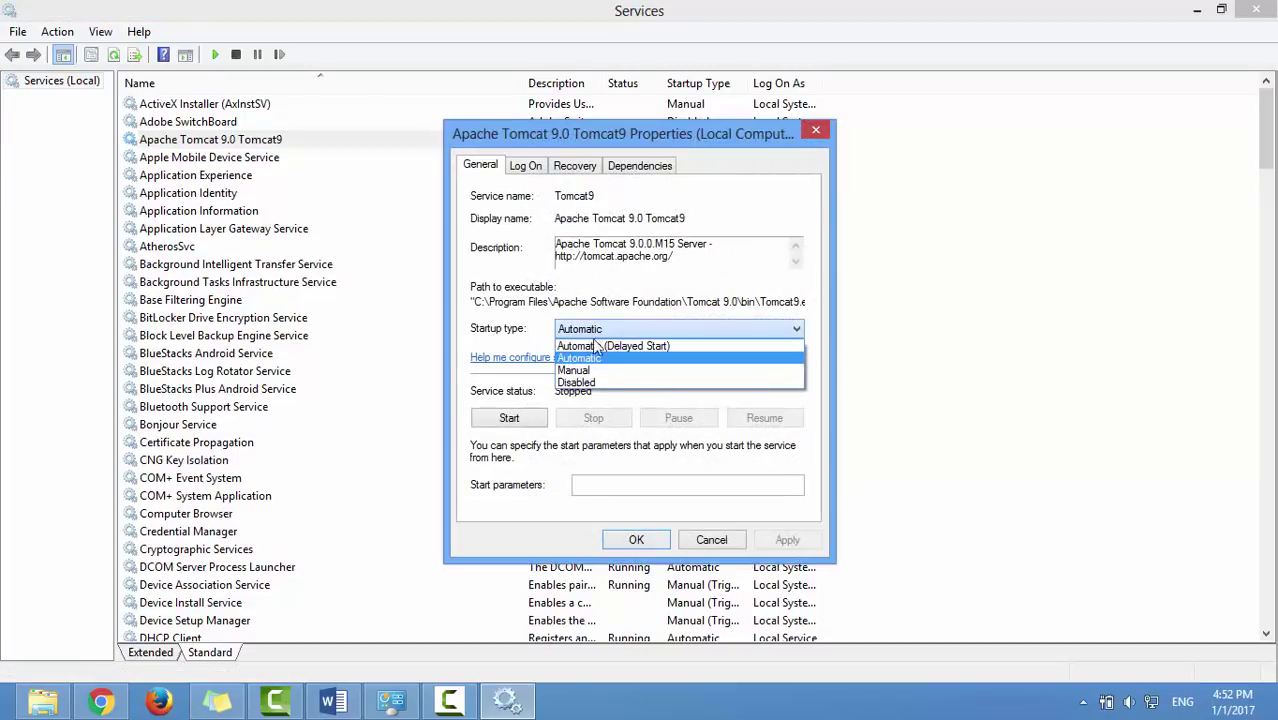
pyautogui.click(601, 371)
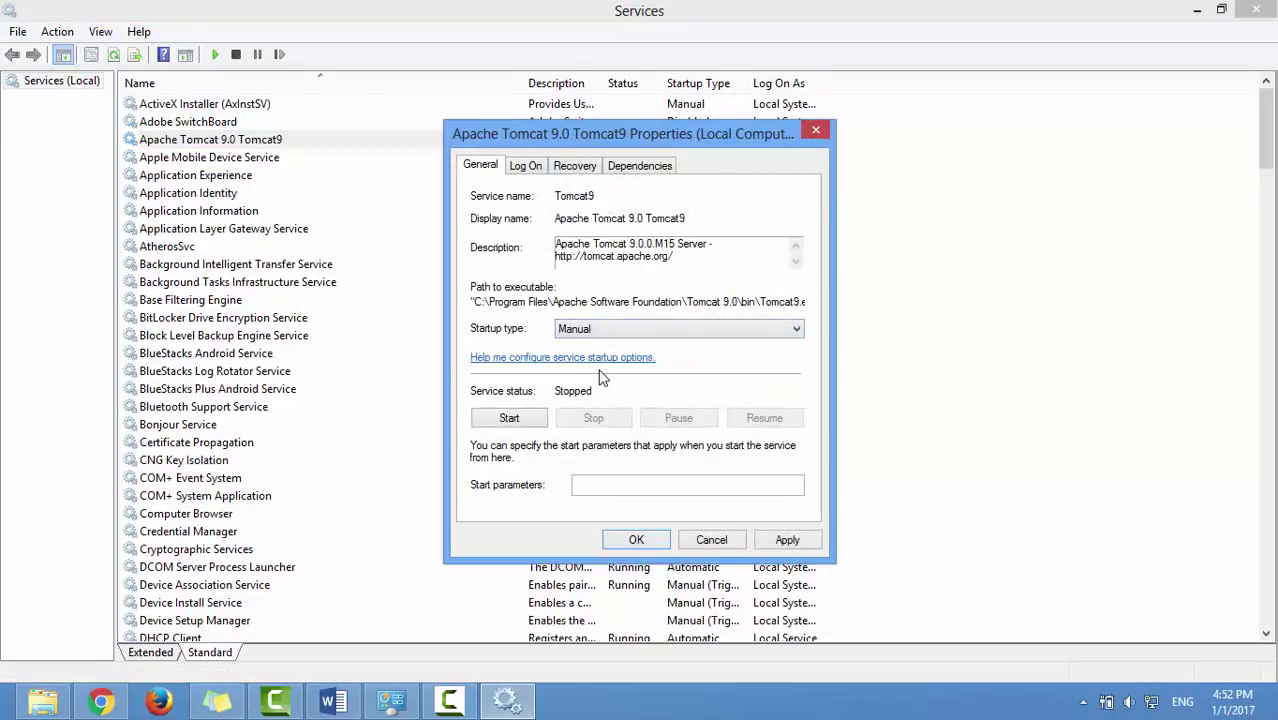
pyautogui.click(526, 418)
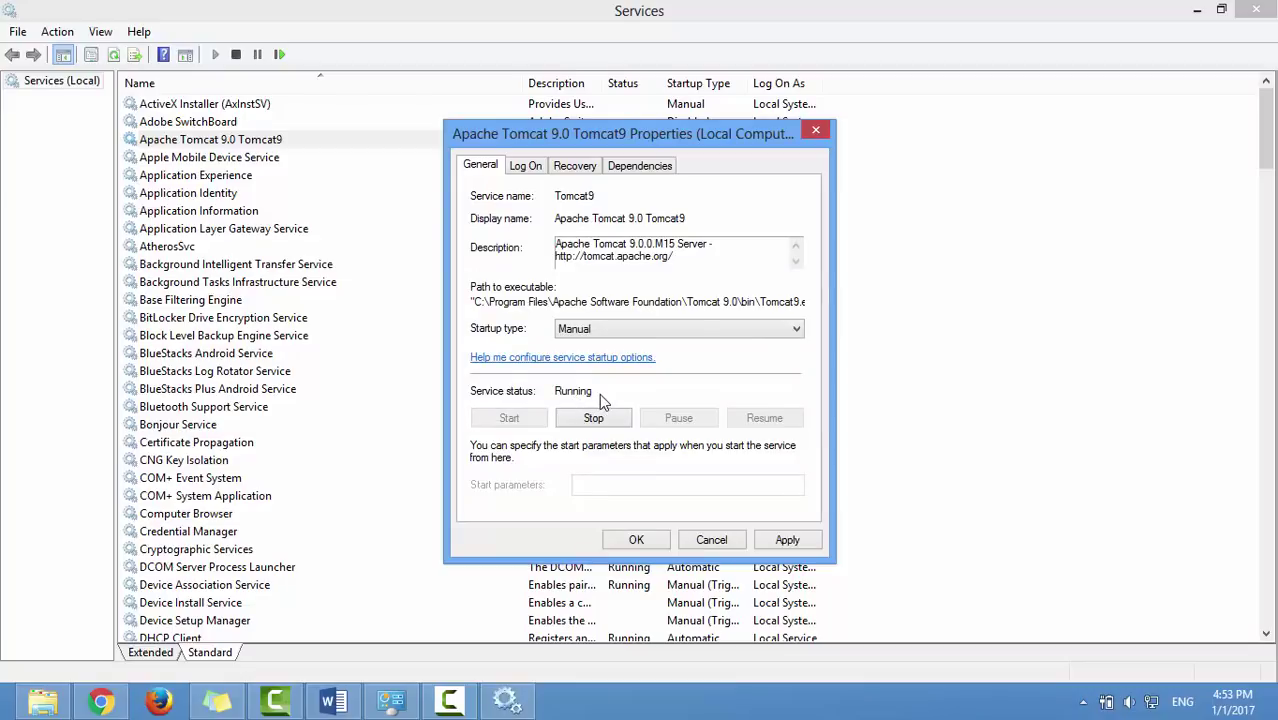
pyautogui.click(636, 541)
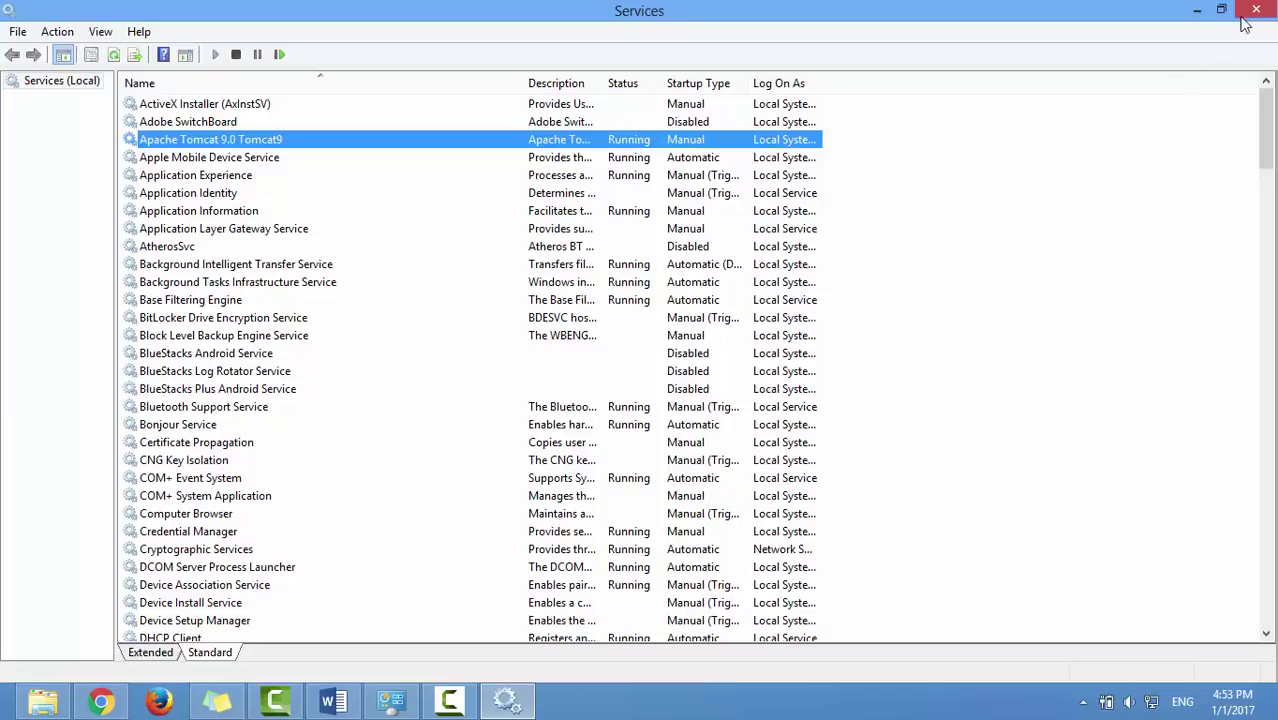
pyautogui.click(1257, 10)
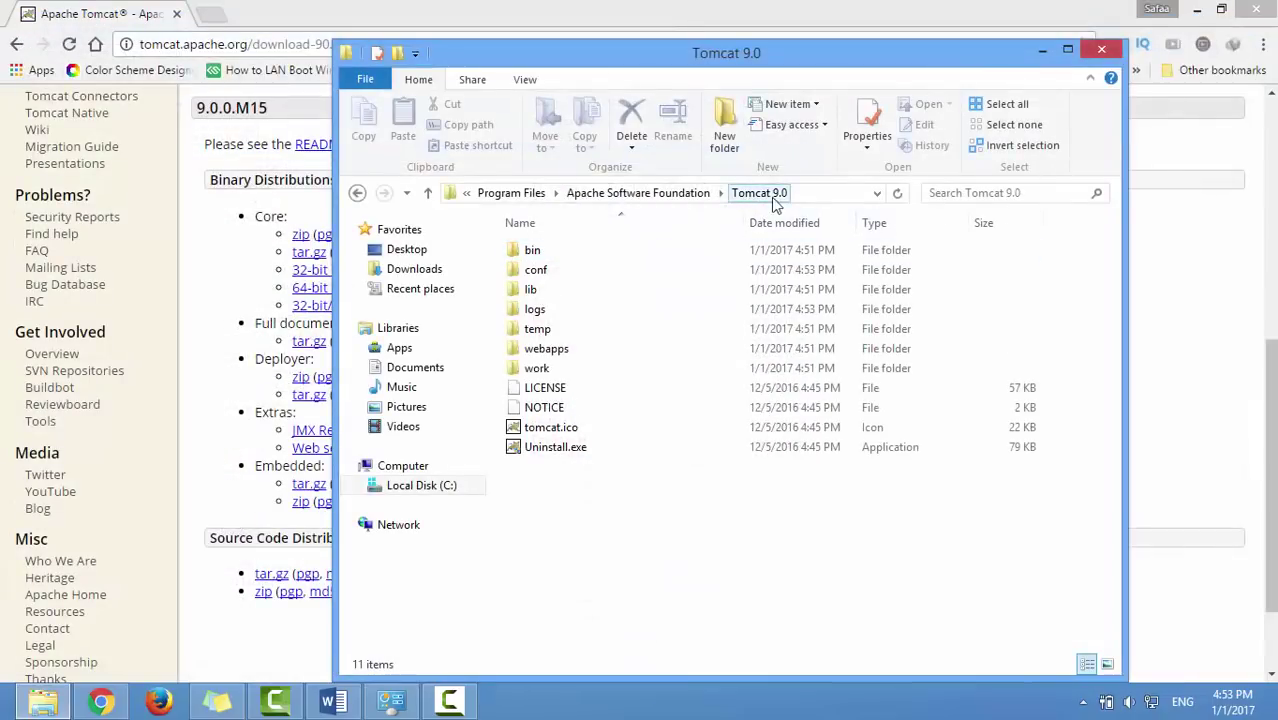
# - Open Tomcat's bin folder and launch Tomcat9w.exe to view the service settings
pyautogui.click(670, 252)
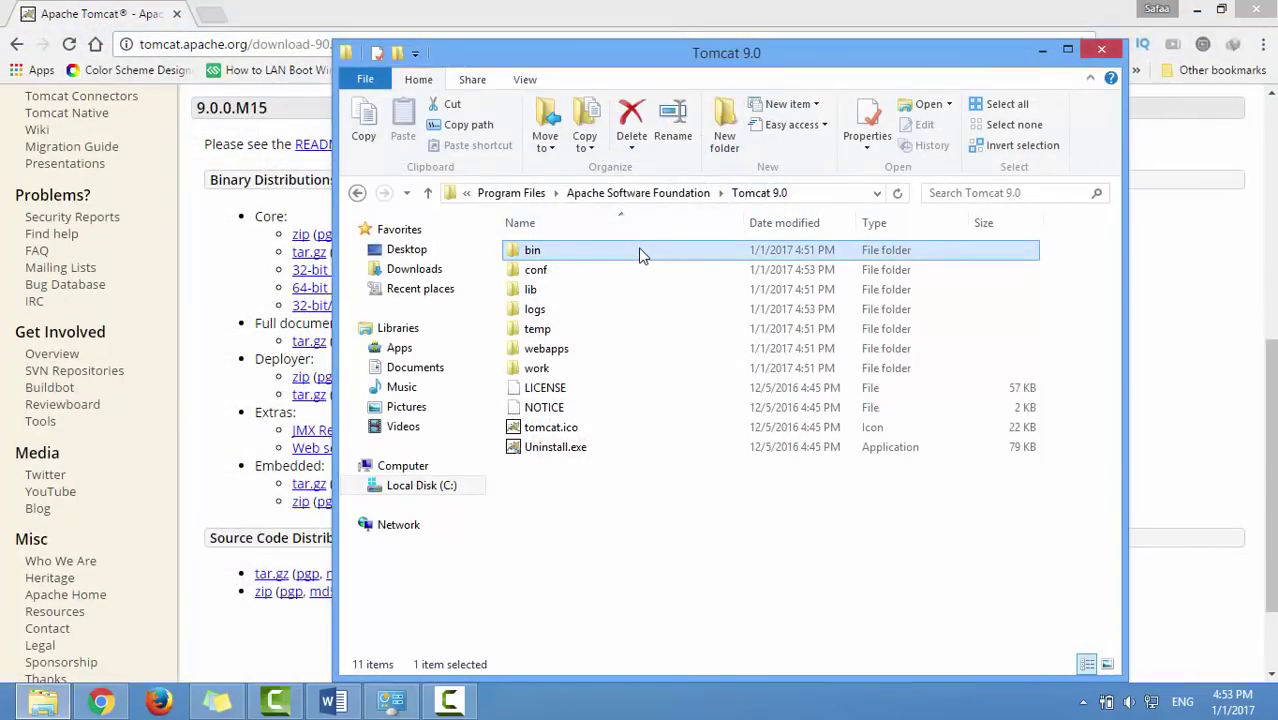
pyautogui.doubleClick(643, 257)
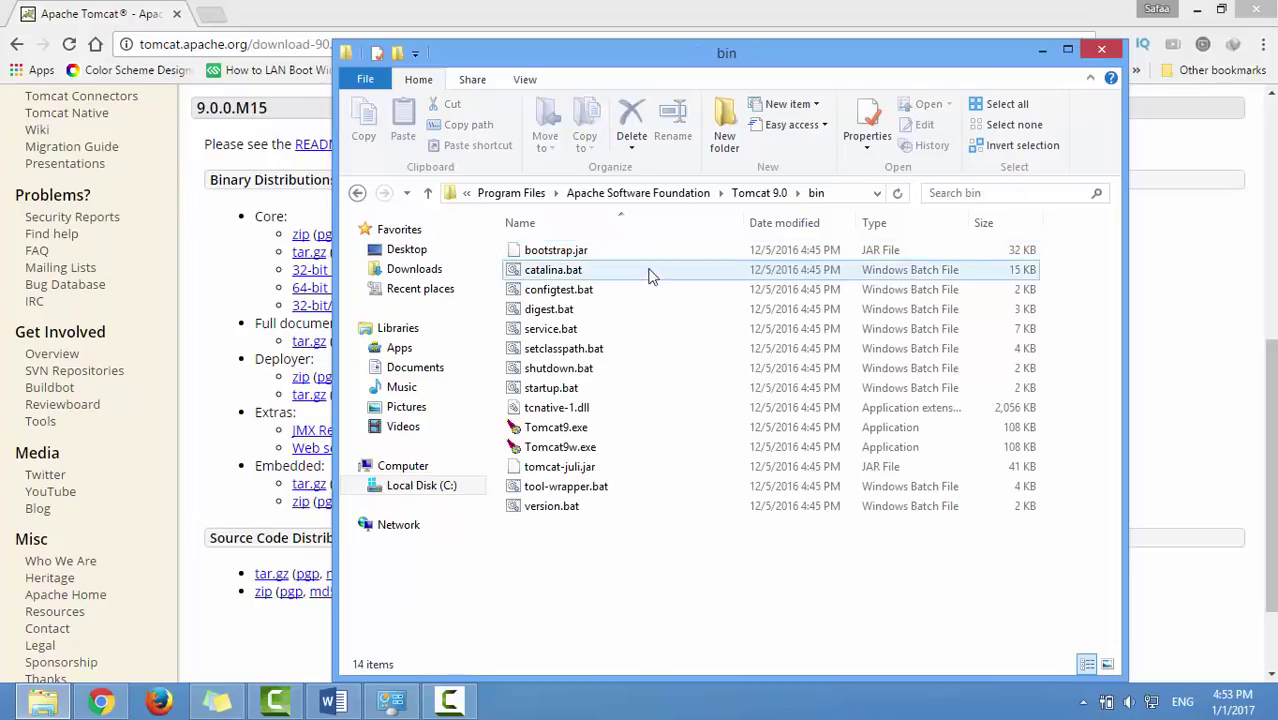
pyautogui.click(600, 450)
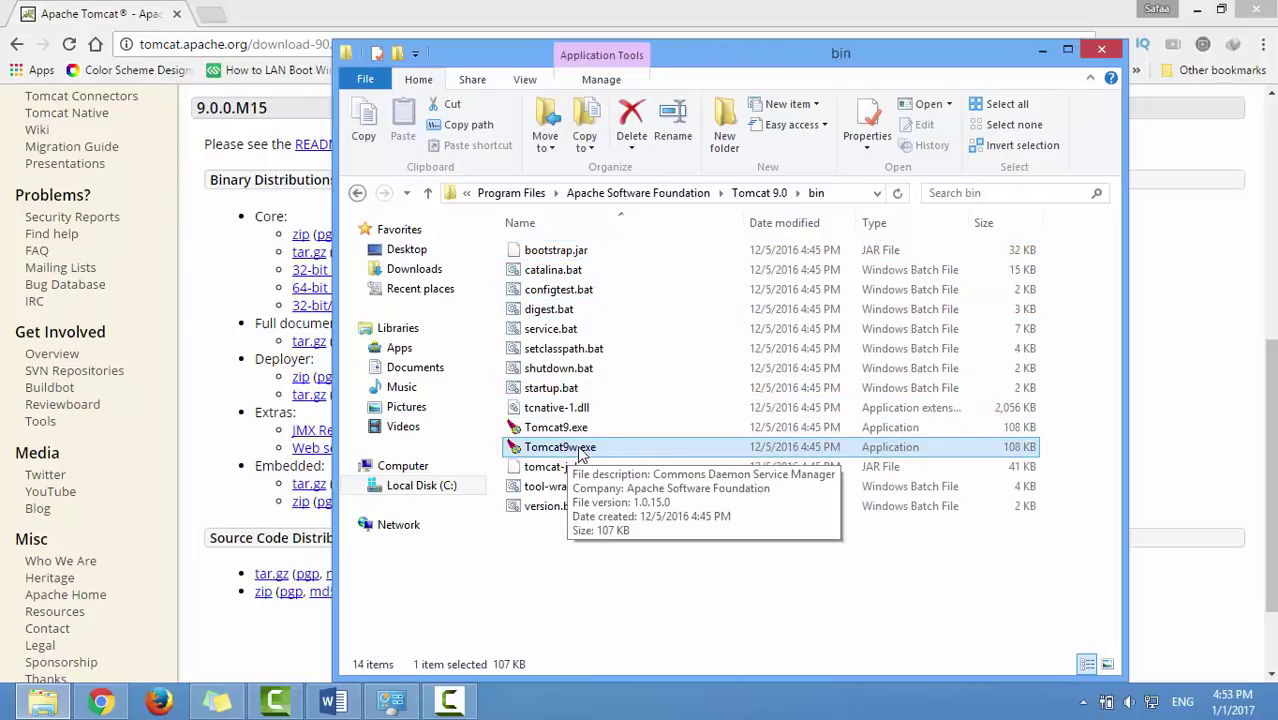
pyautogui.rightClick(617, 449)
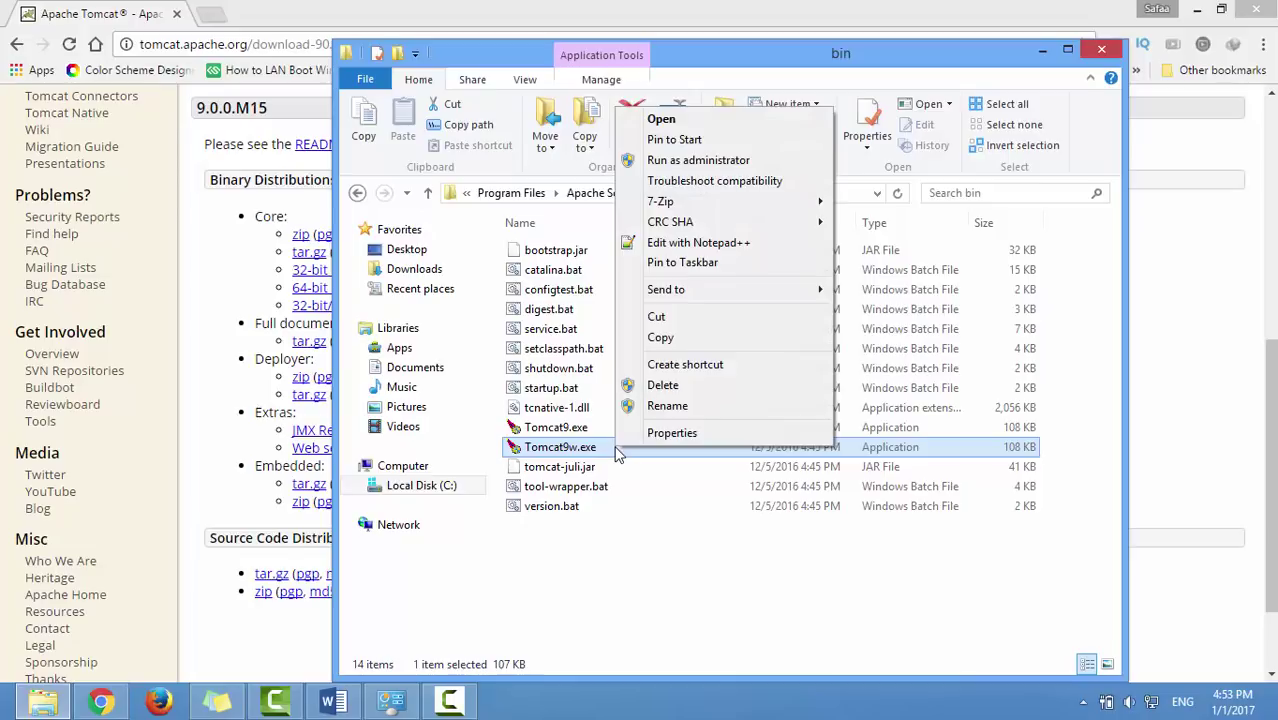
pyautogui.click(661, 119)
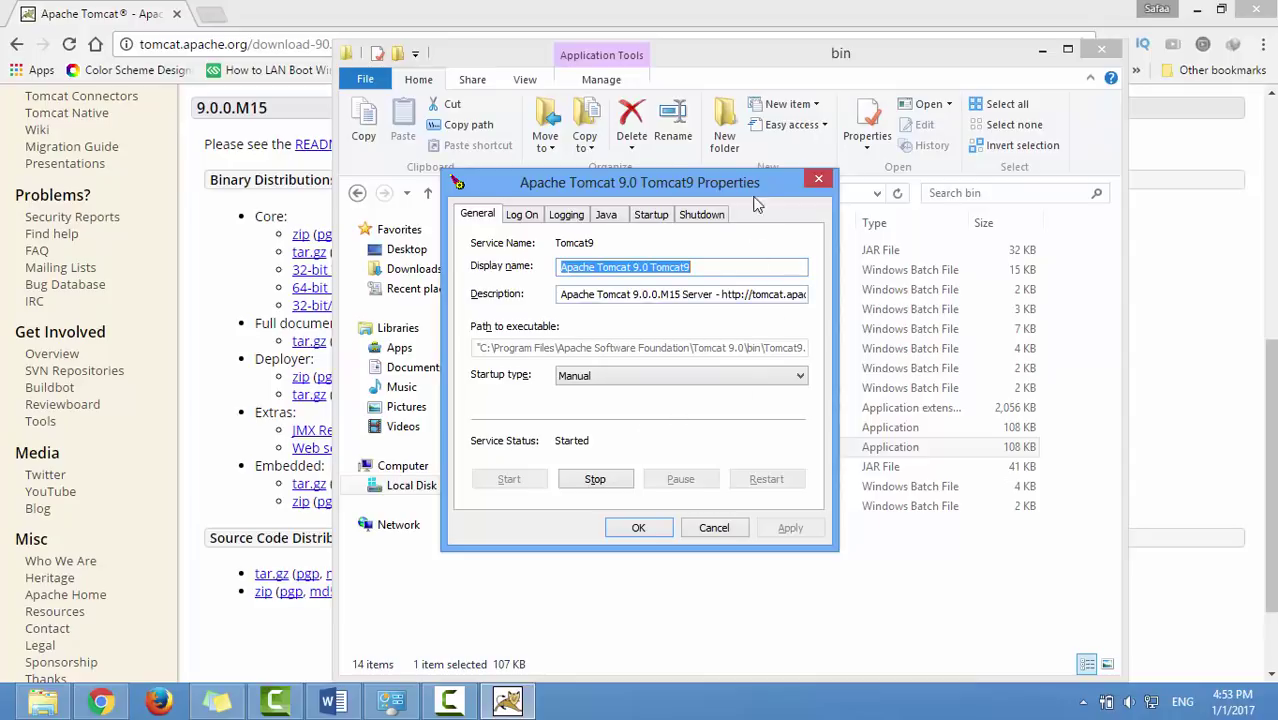
pyautogui.click(818, 182)
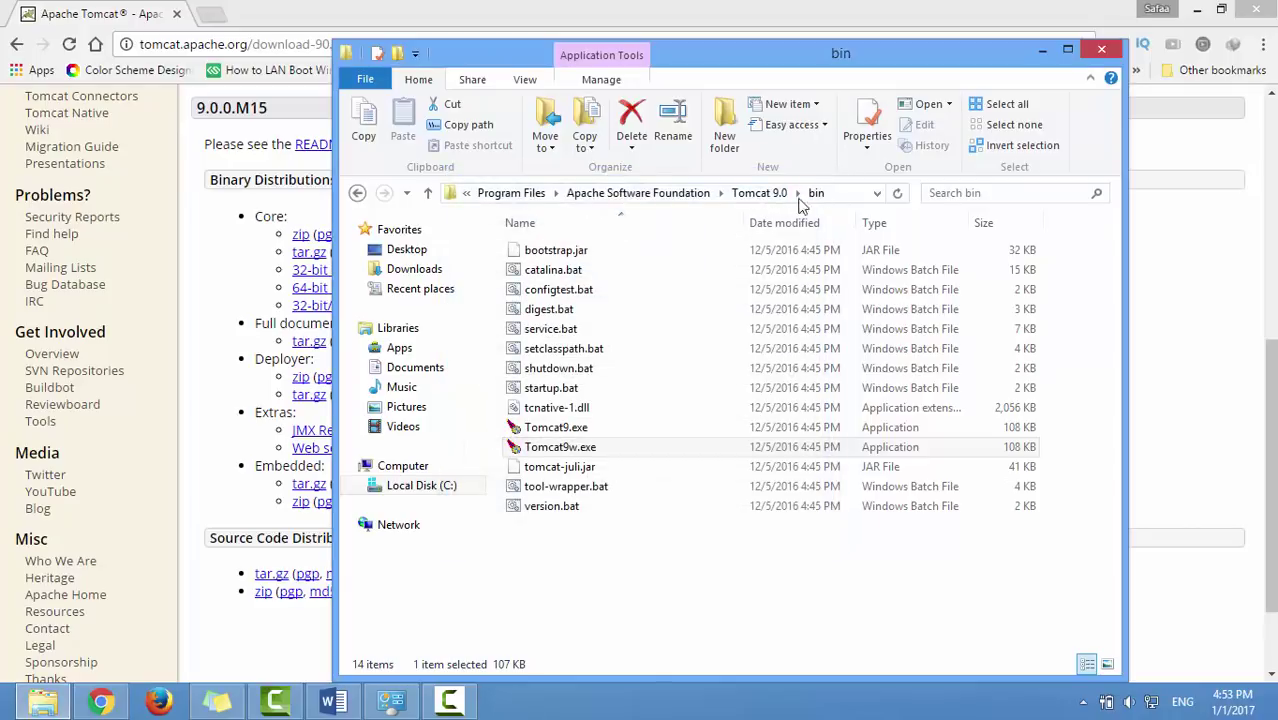
# - Send Tomcat9w.exe to the desktop as a shortcut, then close Explorer and minimize Chrome
pyautogui.rightClick(567, 452)
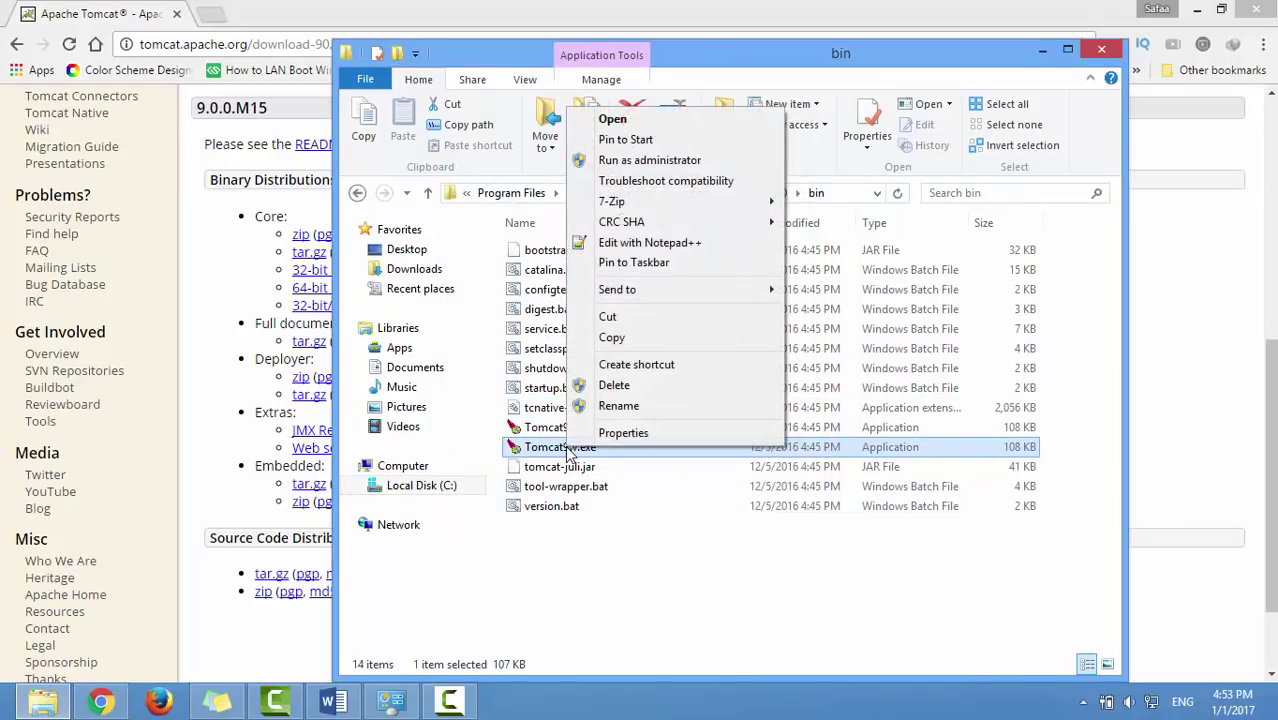
pyautogui.moveTo(758, 297)
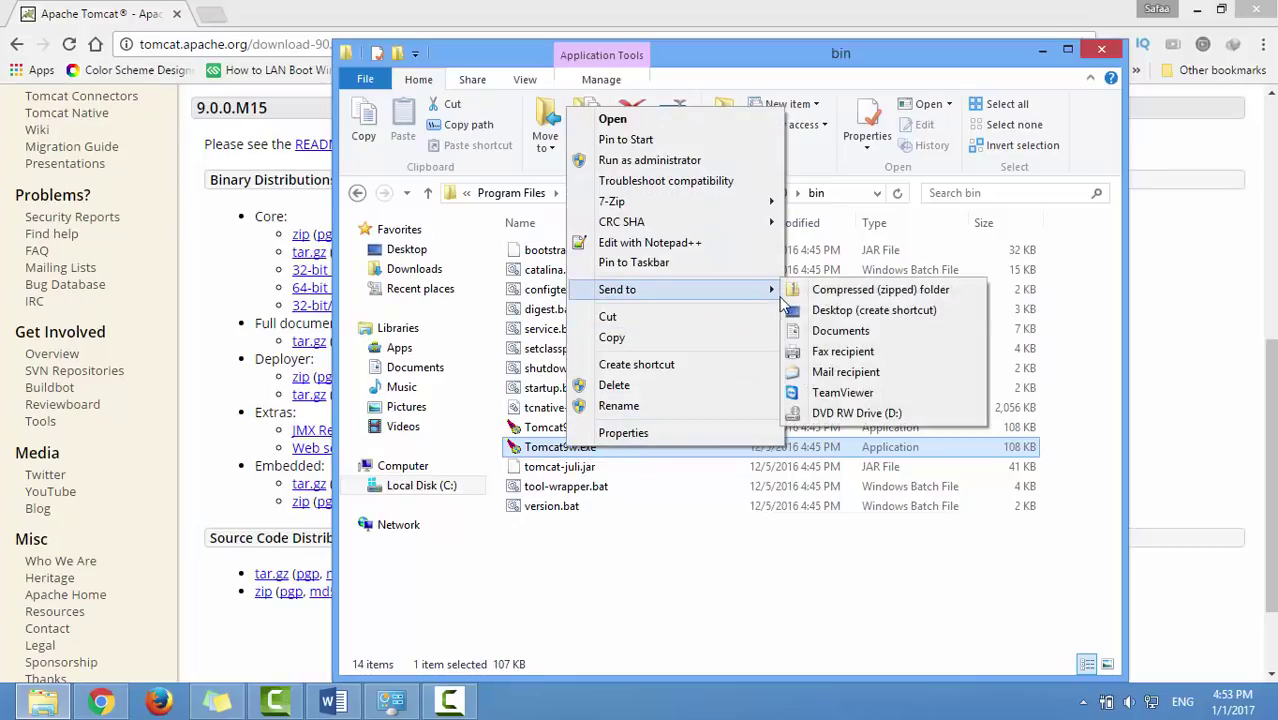
pyautogui.click(822, 314)
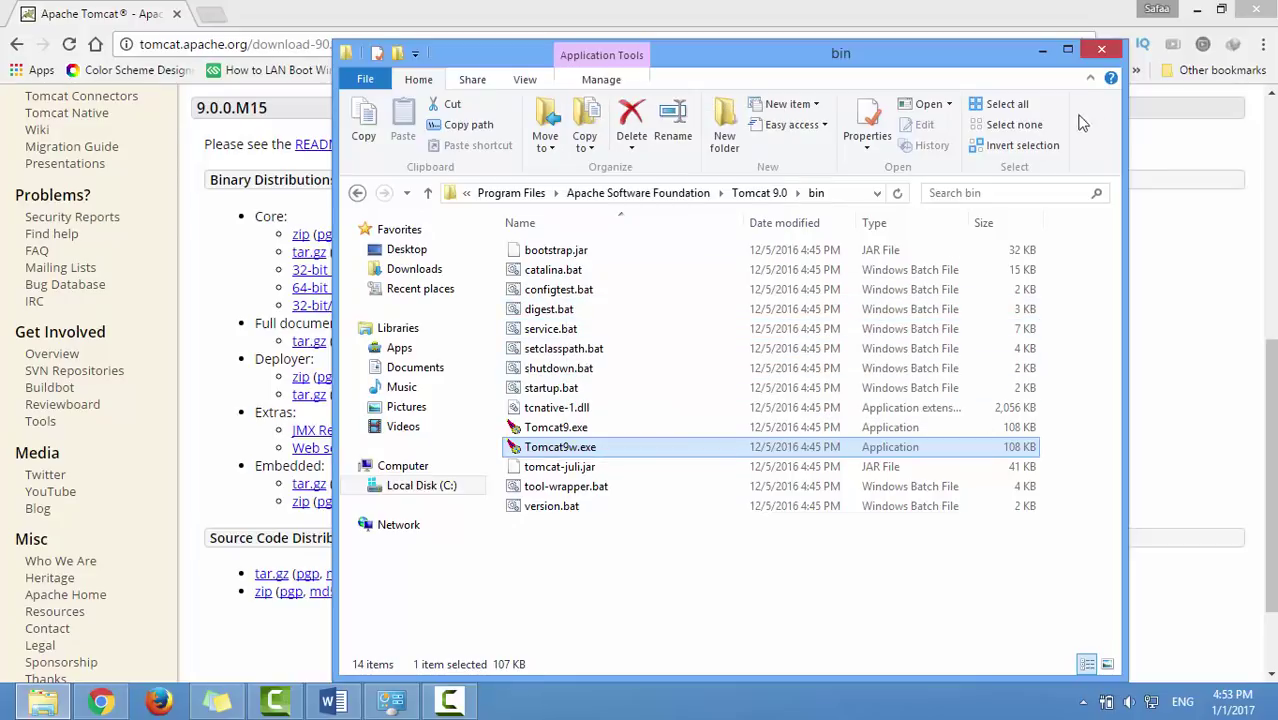
pyautogui.click(1101, 49)
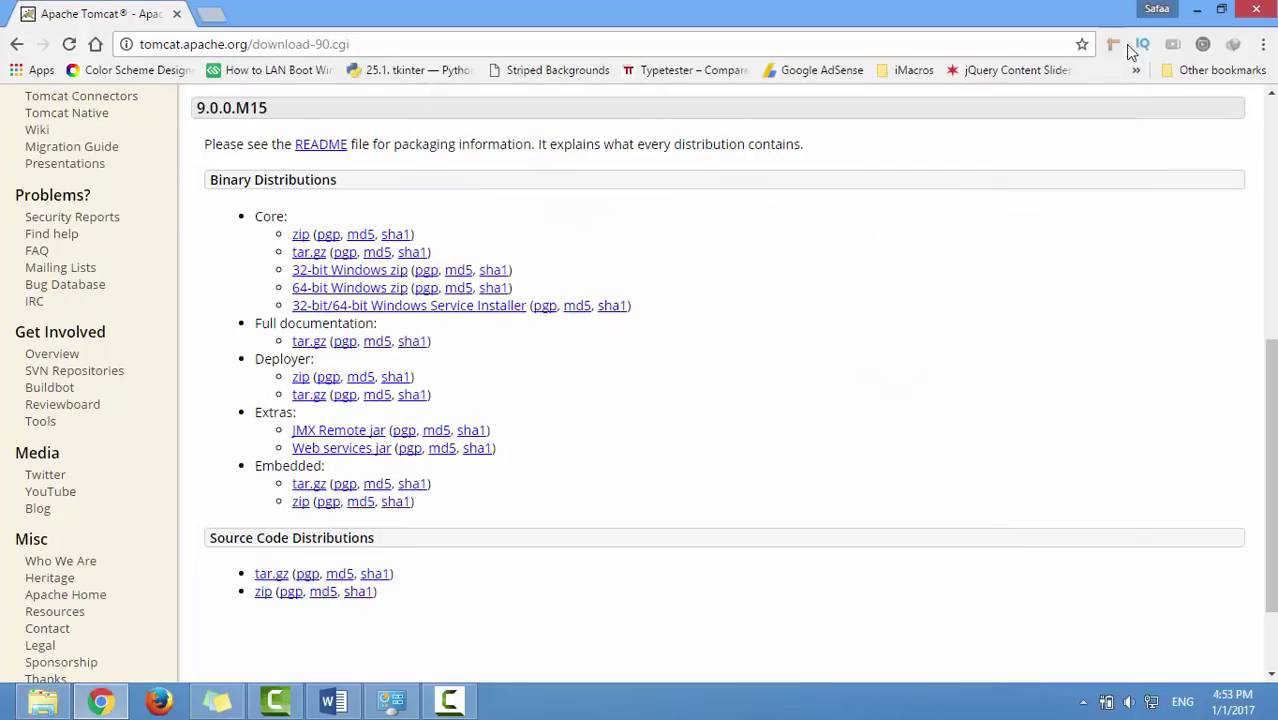
pyautogui.click(1197, 10)
pyautogui.click(123, 333)
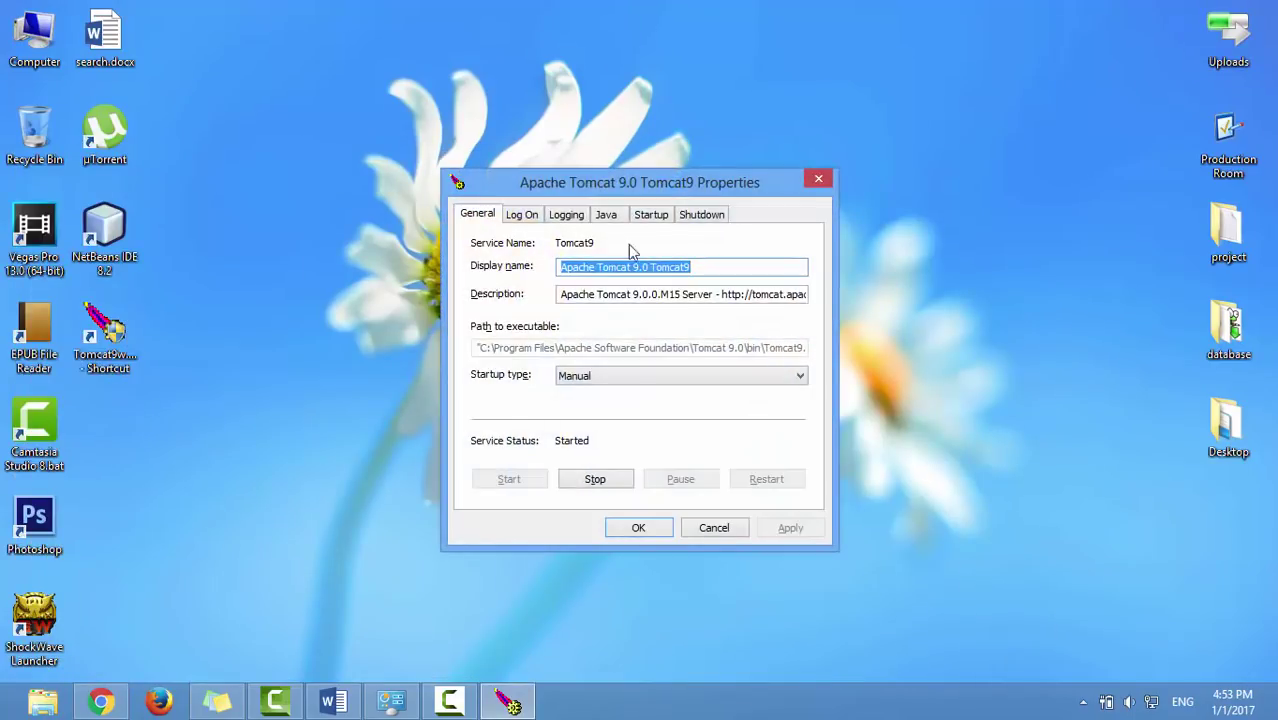
pyautogui.click(818, 181)
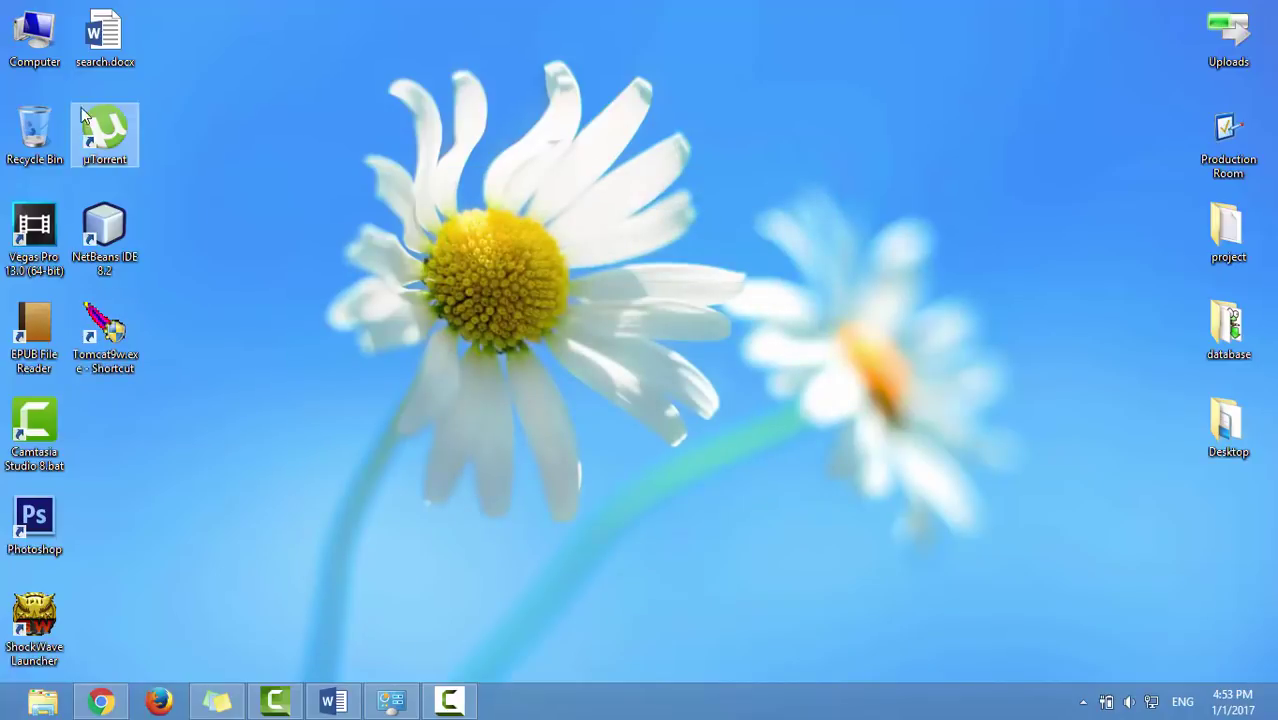
# - Browse from Computer to the Tomcat 9.0 webapps folder
pyautogui.doubleClick(48, 67)
pyautogui.doubleClick(538, 265)
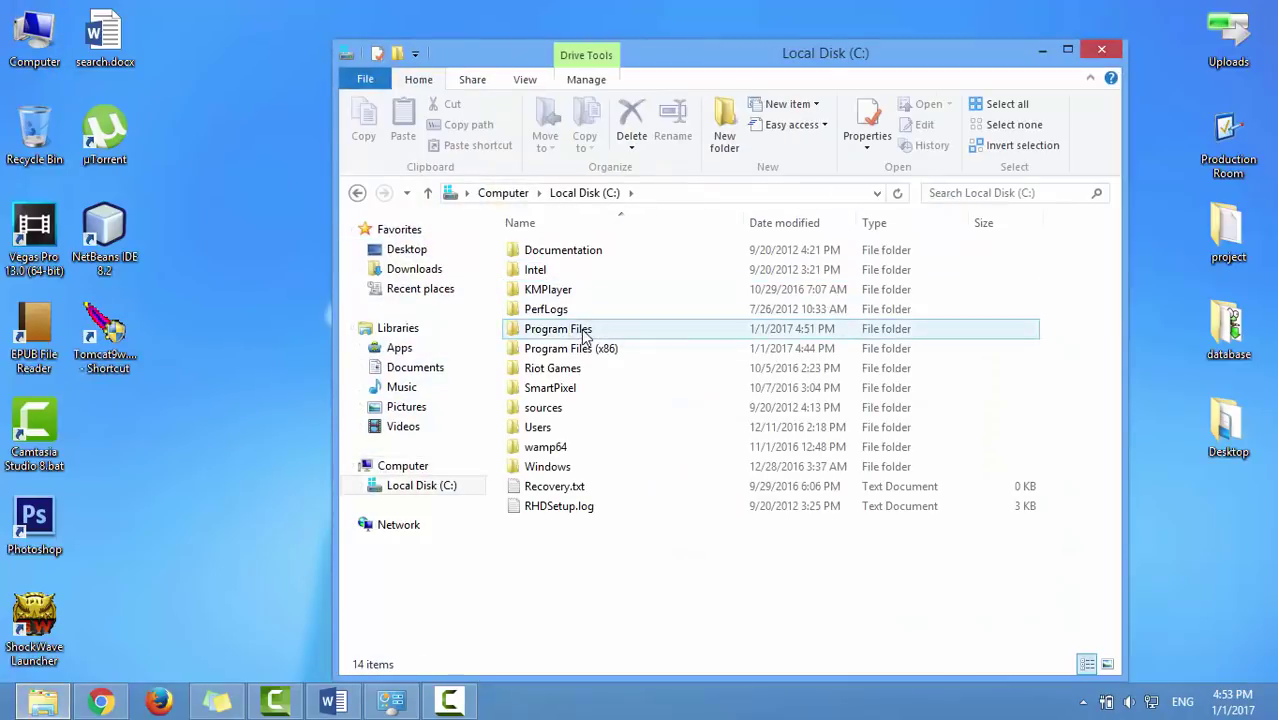
pyautogui.doubleClick(558, 328)
pyautogui.doubleClick(540, 308)
pyautogui.doubleClick(594, 252)
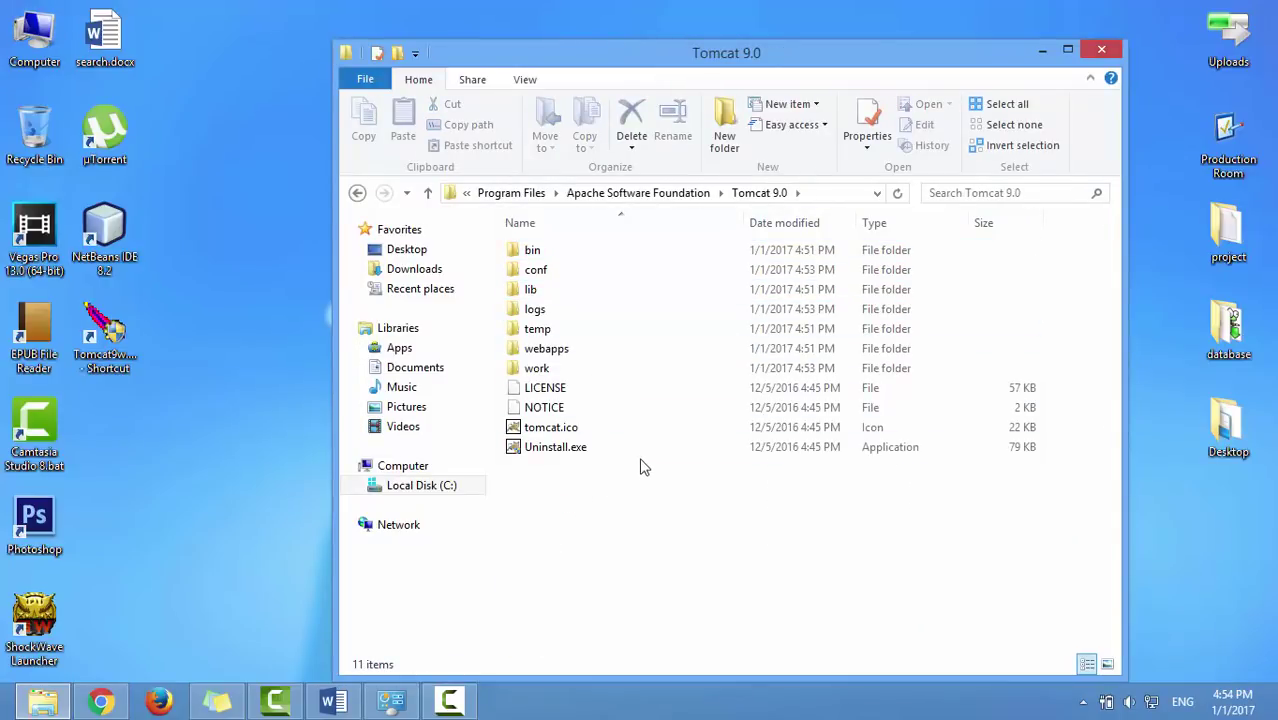
pyautogui.doubleClick(657, 345)
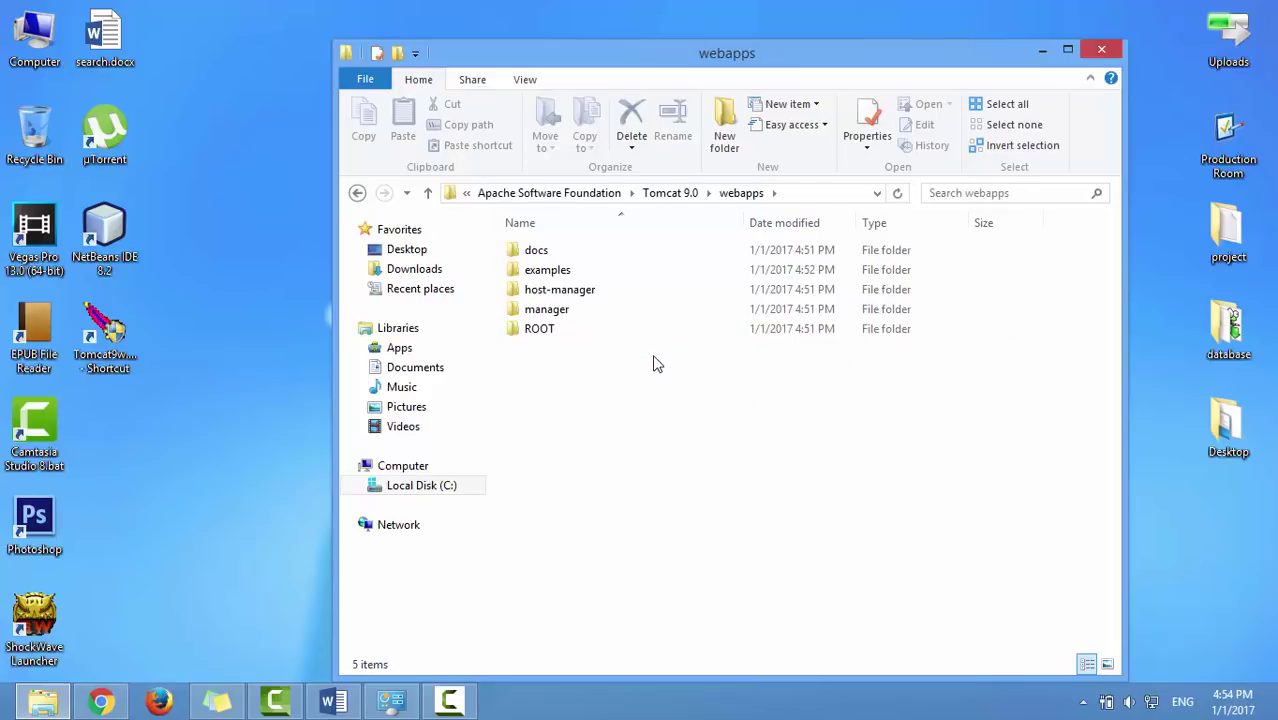
# - Create a new folder named 'app1' inside webapps and open it
pyautogui.rightClick(654, 359)
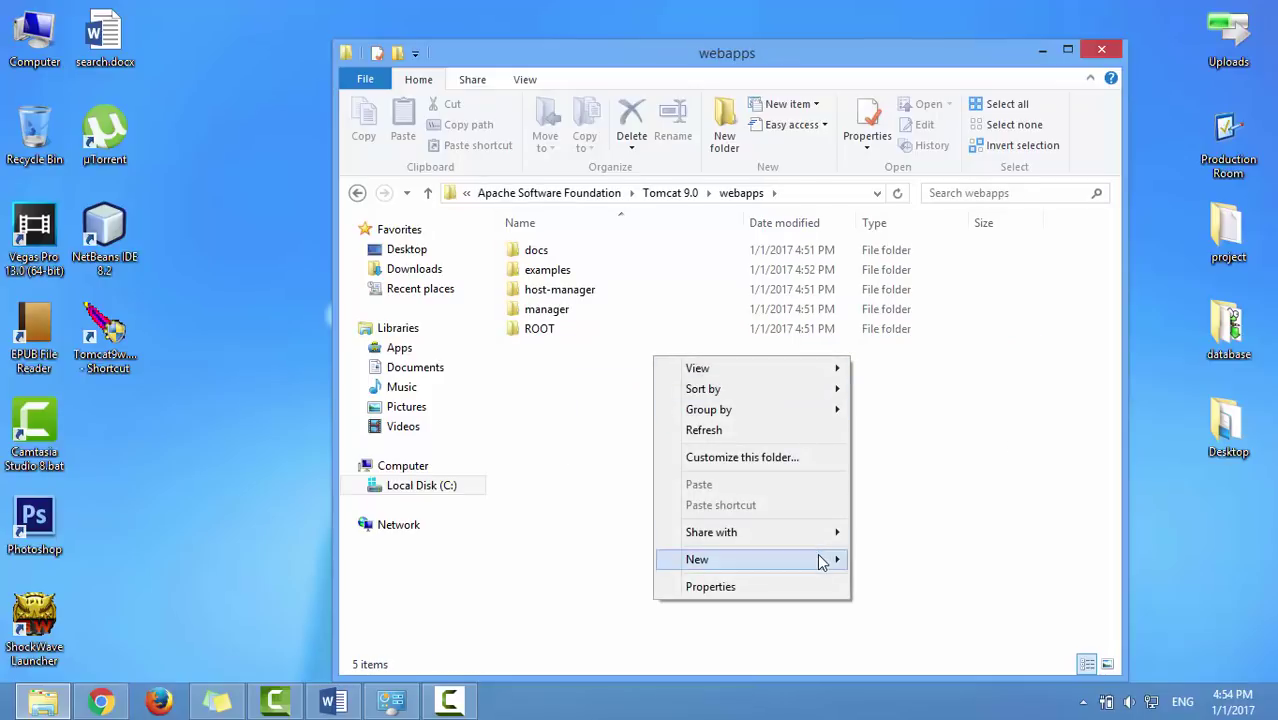
pyautogui.click(878, 559)
pyautogui.write('app1')
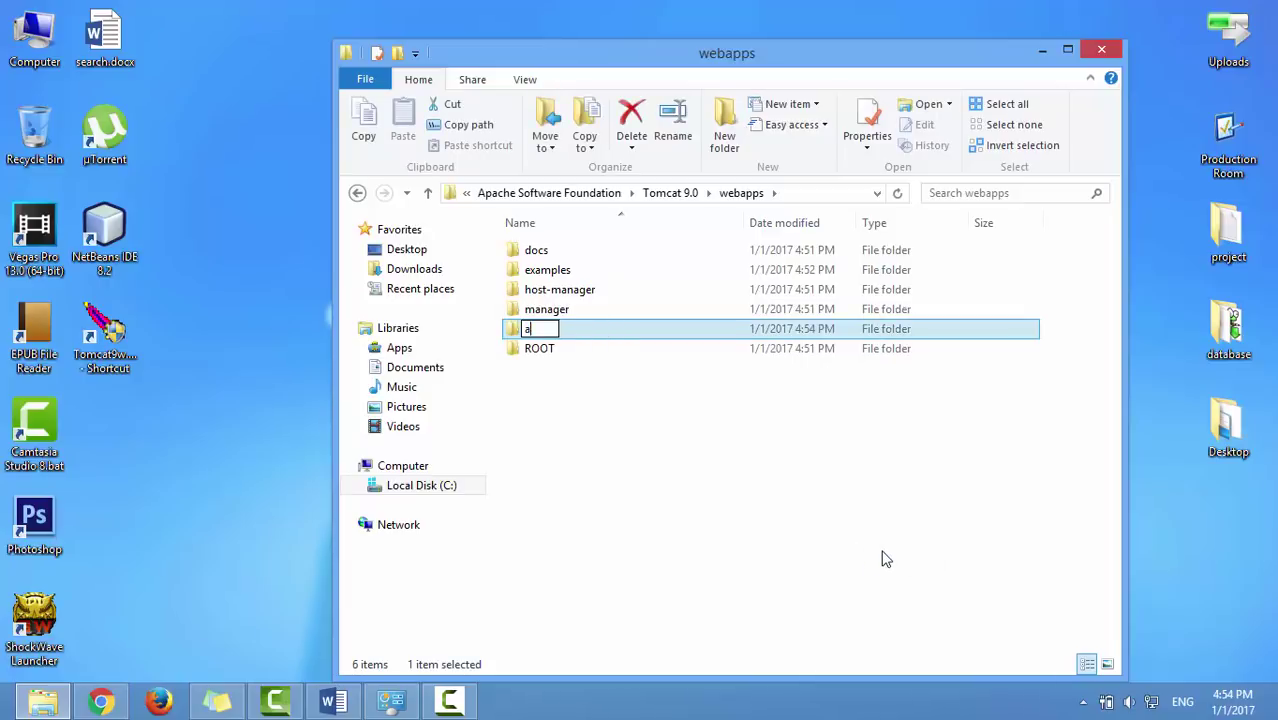
pyautogui.press('Return')
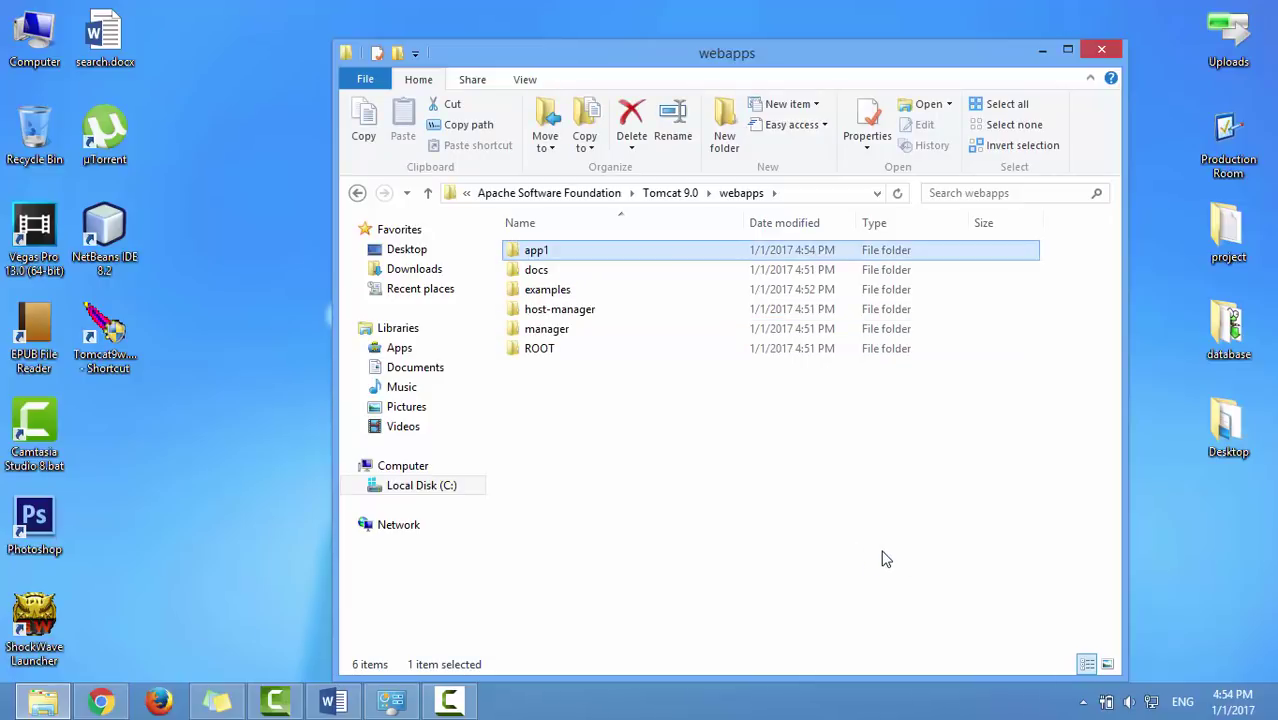
pyautogui.press('Return')
# - Dismiss the context menu and go back three levels to Apache Software Foundation
pyautogui.rightClick(696, 396)
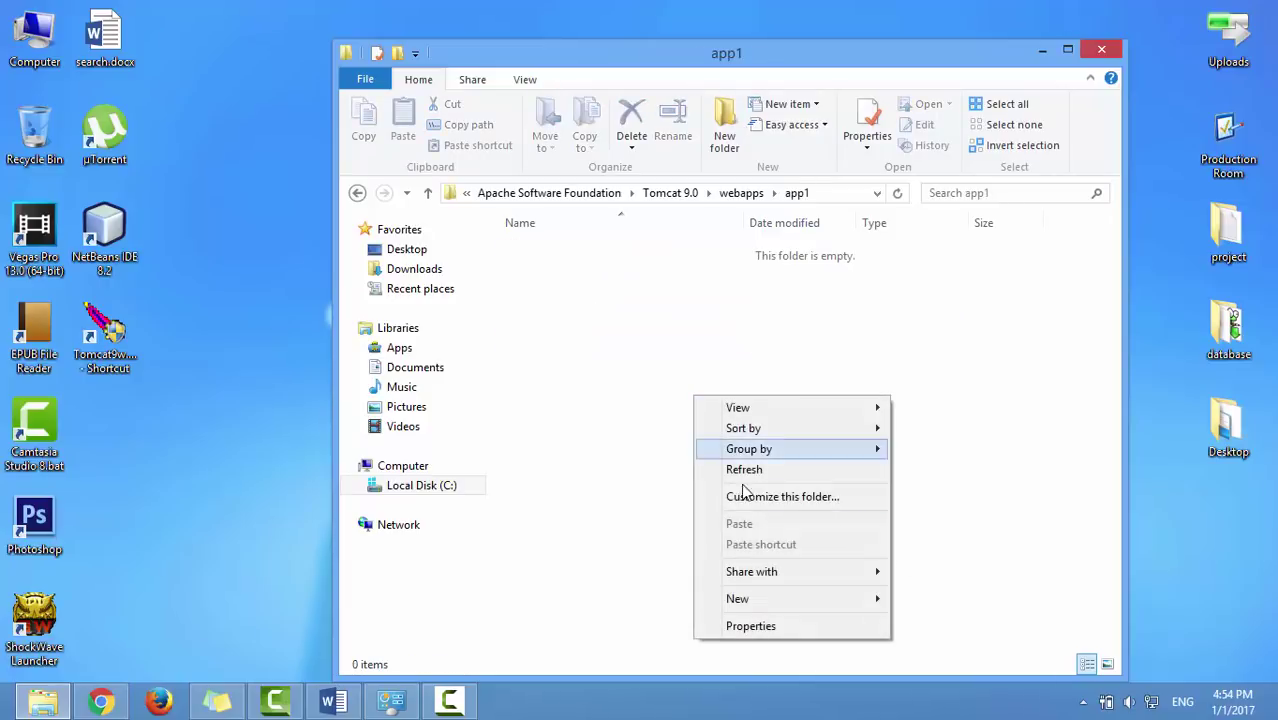
pyautogui.moveTo(884, 598)
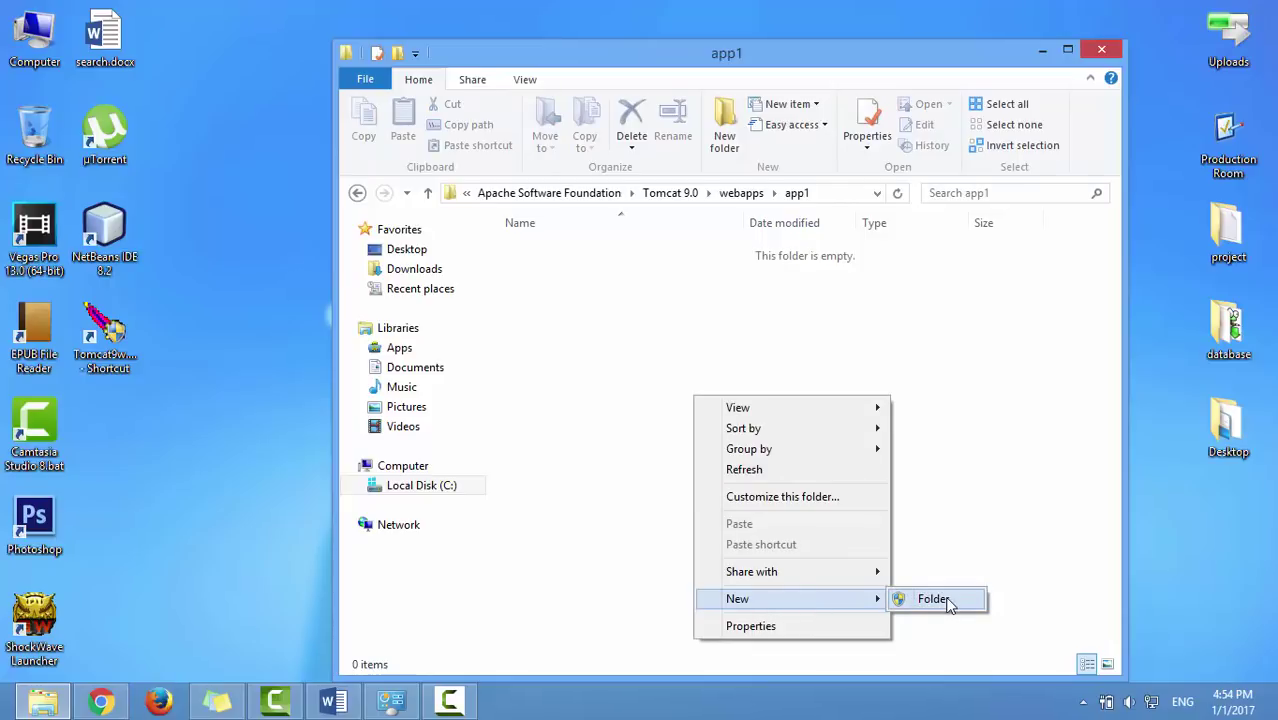
pyautogui.click(952, 527)
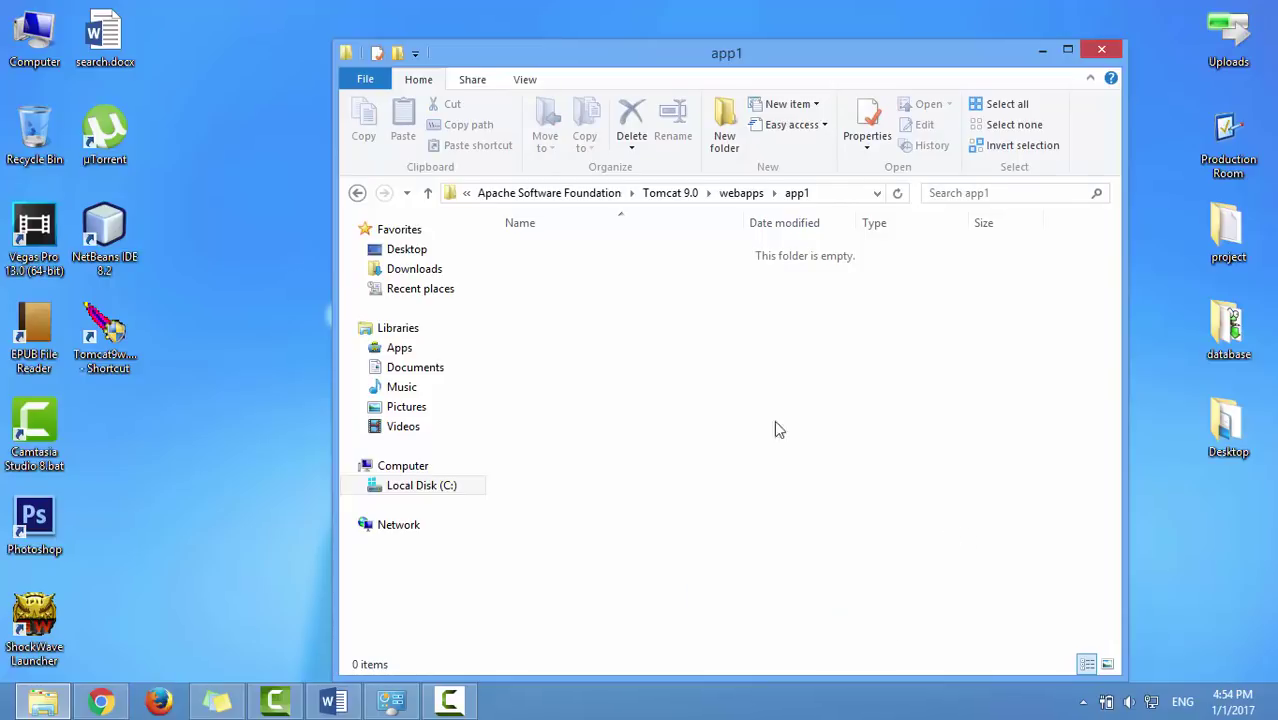
pyautogui.click(355, 193)
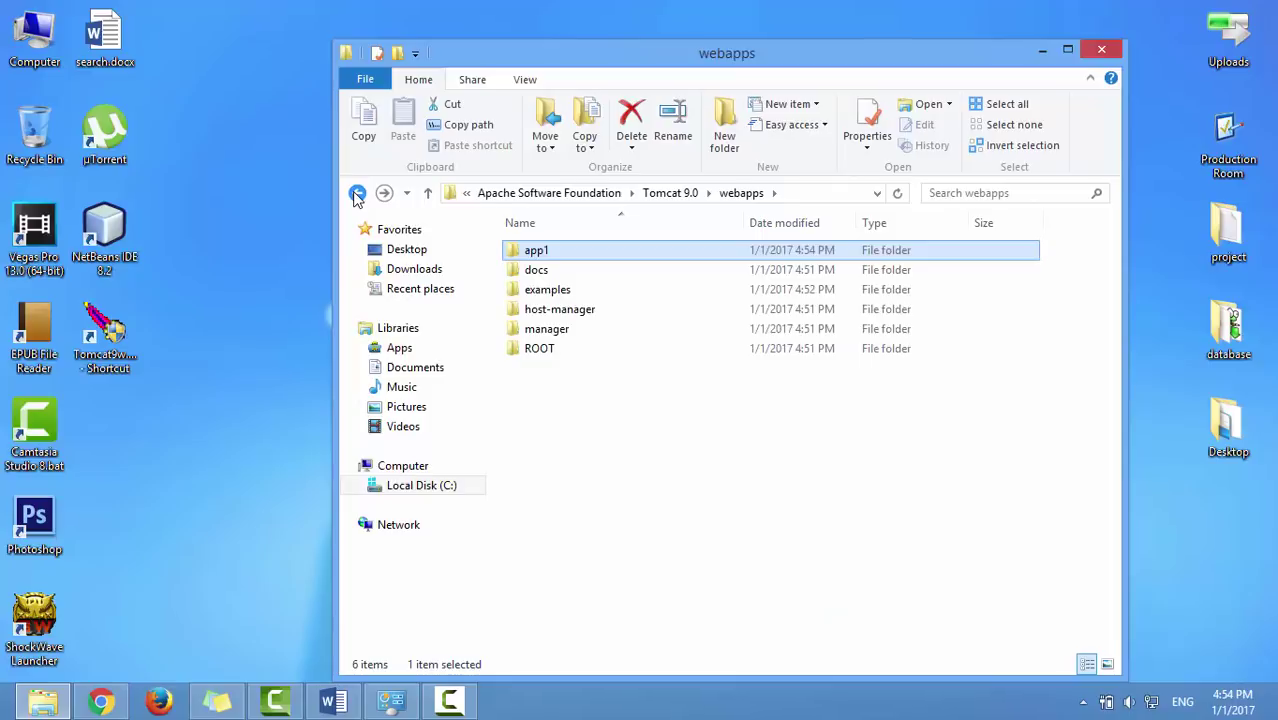
pyautogui.click(355, 193)
pyautogui.click(355, 193)
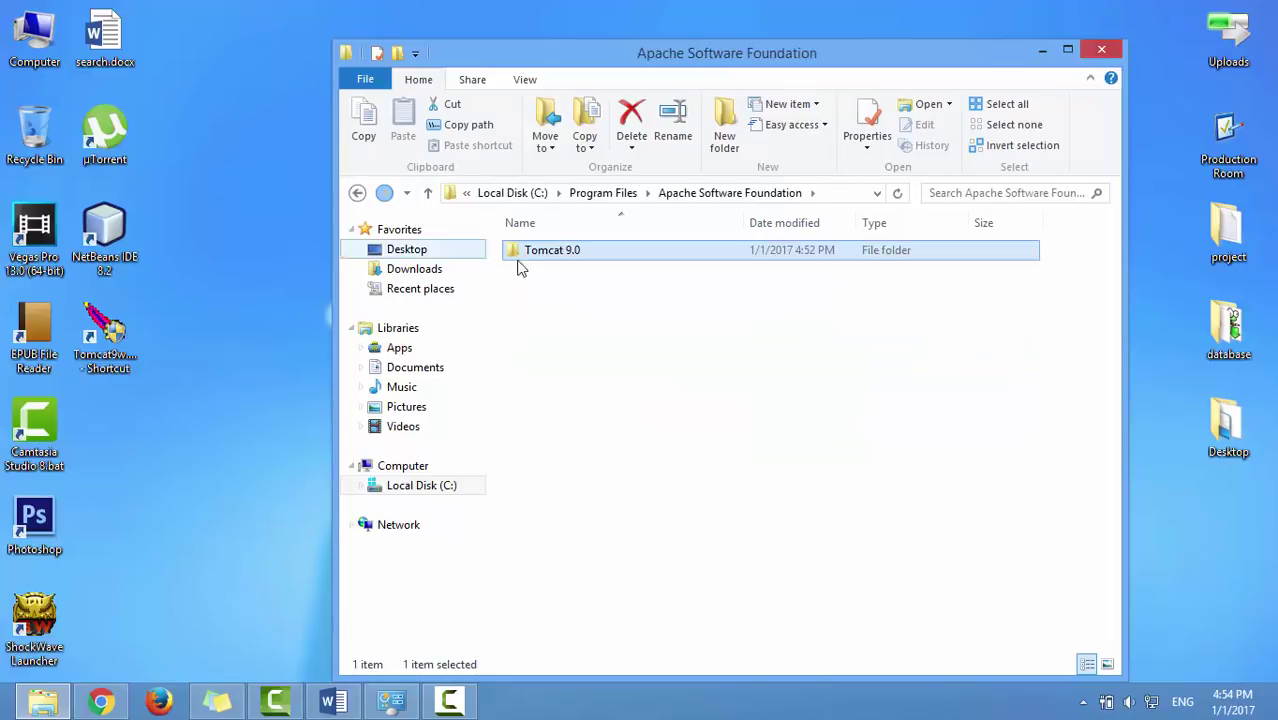
# - Allow Full control for Users in Tomcat 9.0's Security properties, then open the folder
pyautogui.rightClick(588, 252)
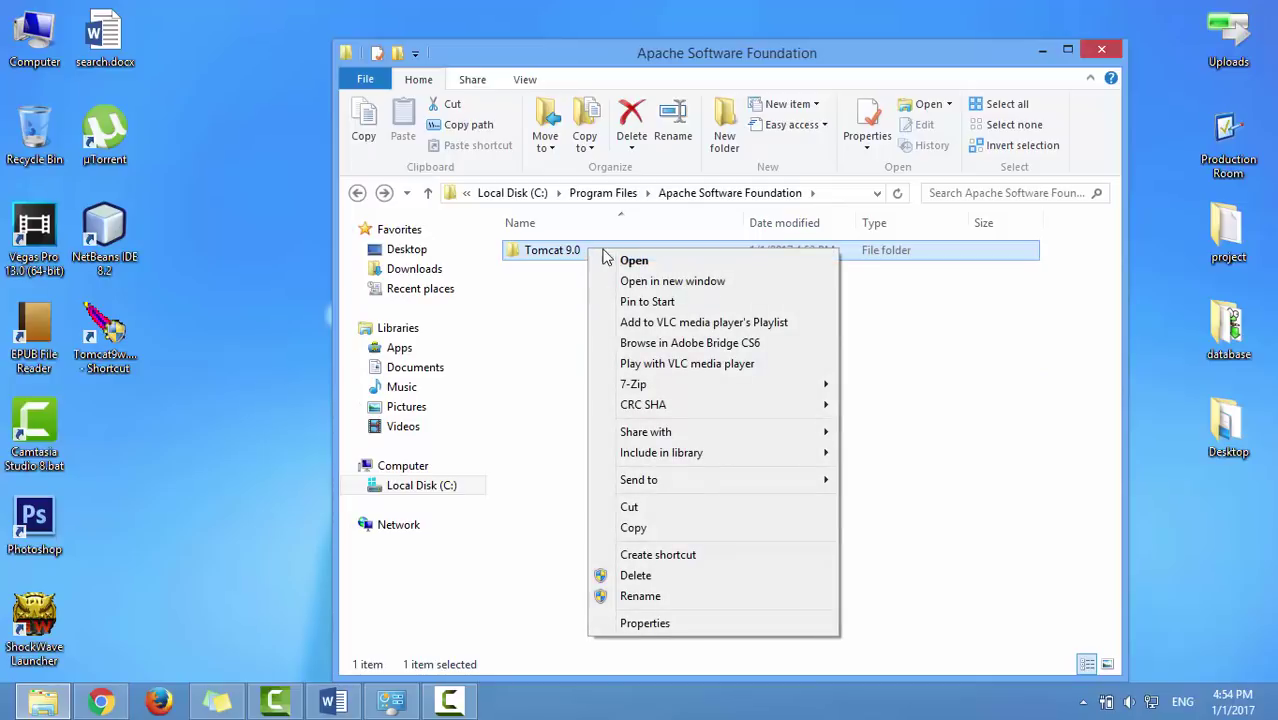
pyautogui.click(660, 625)
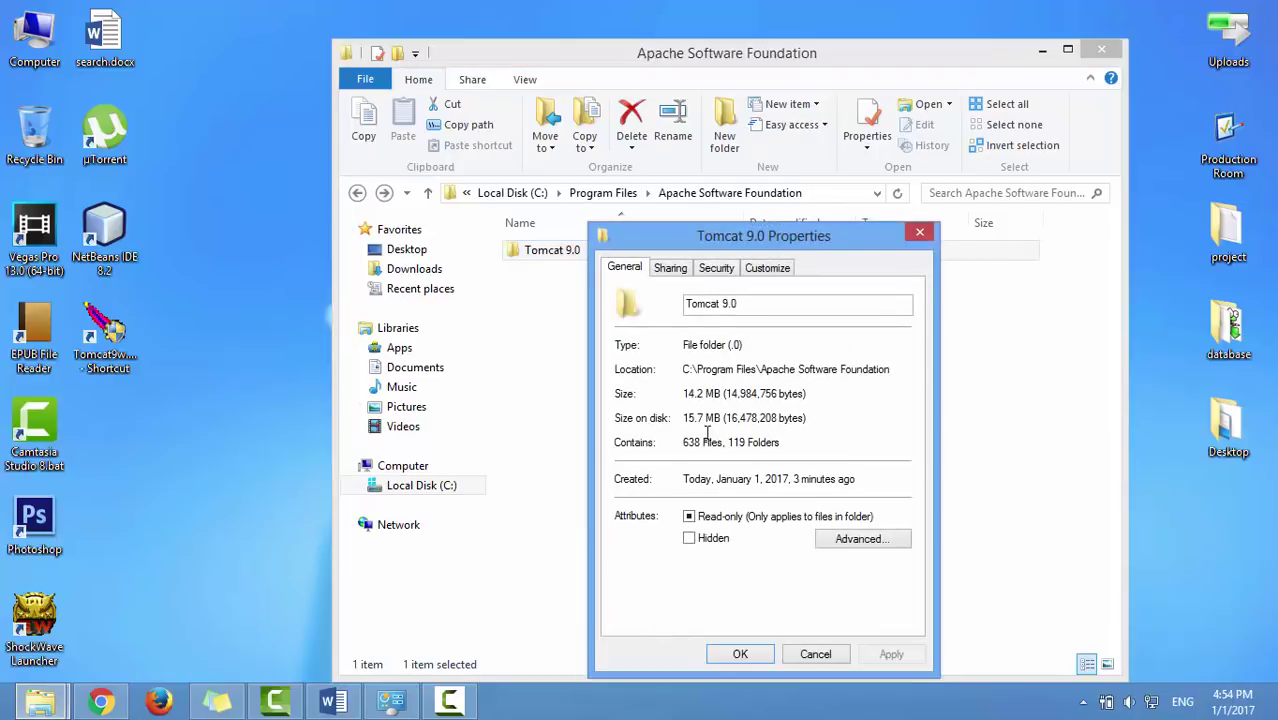
pyautogui.click(720, 272)
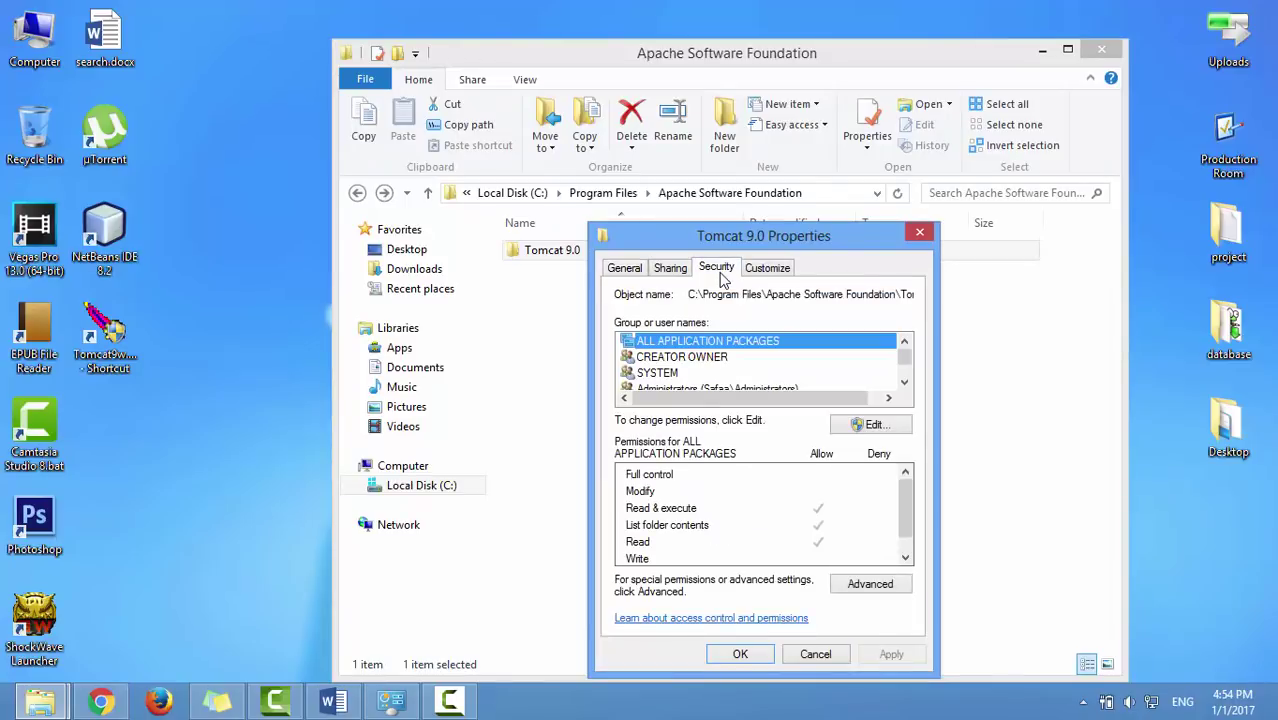
pyautogui.click(874, 426)
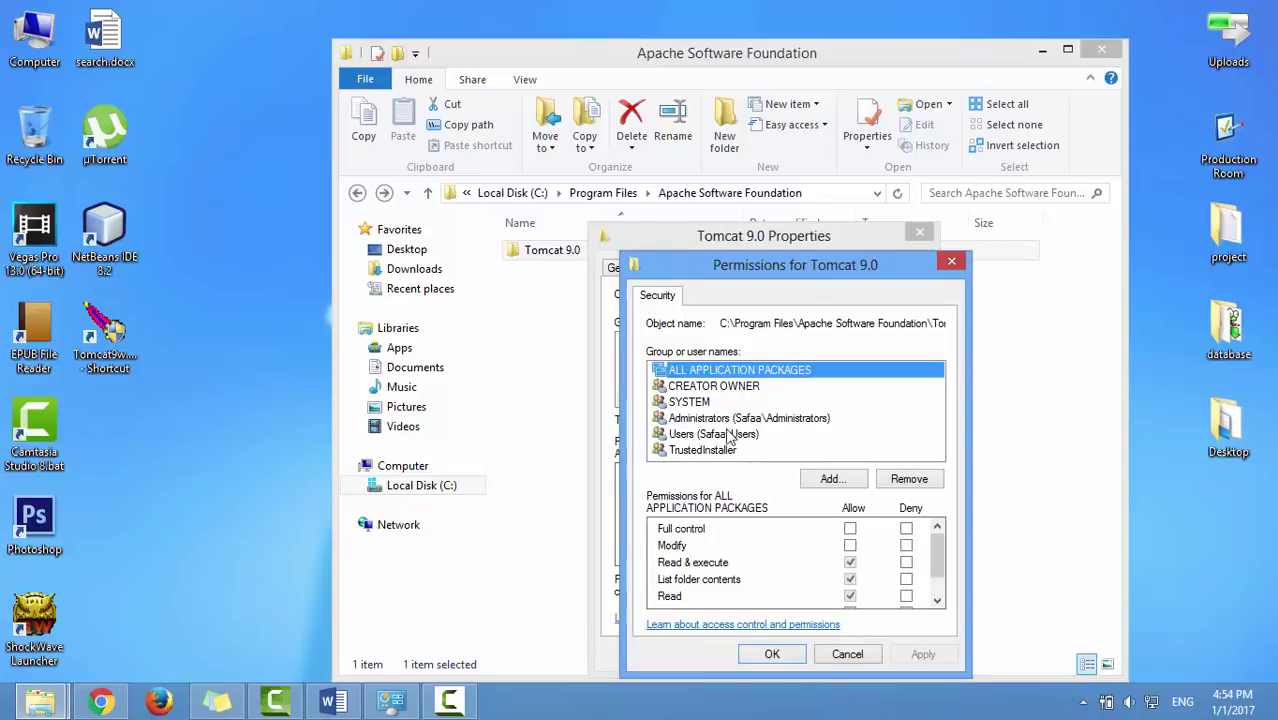
pyautogui.click(713, 436)
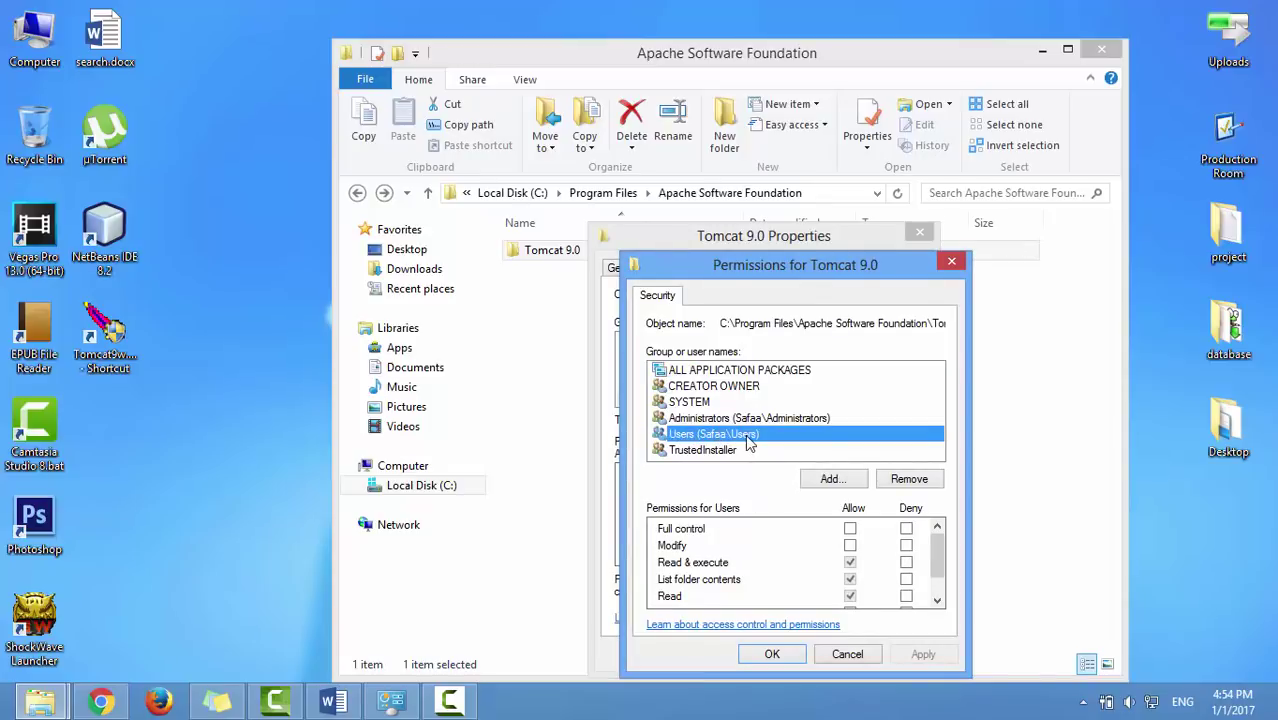
pyautogui.click(849, 529)
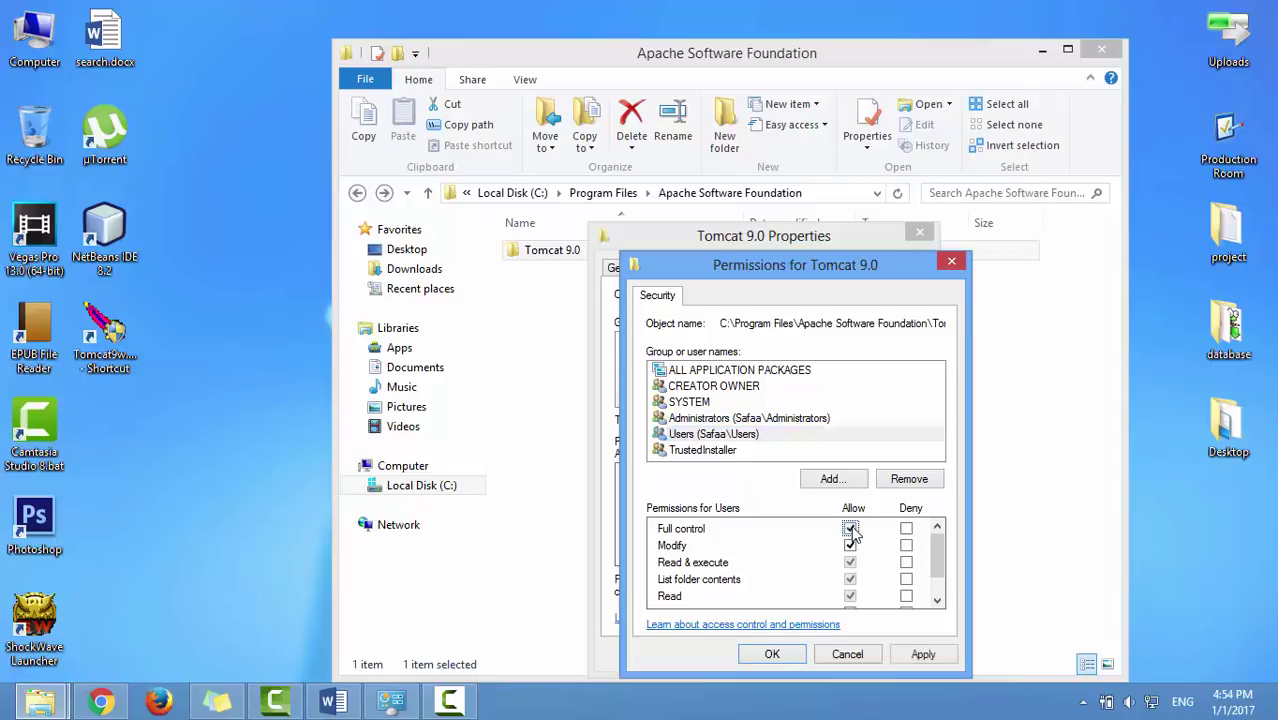
pyautogui.click(772, 656)
pyautogui.click(741, 655)
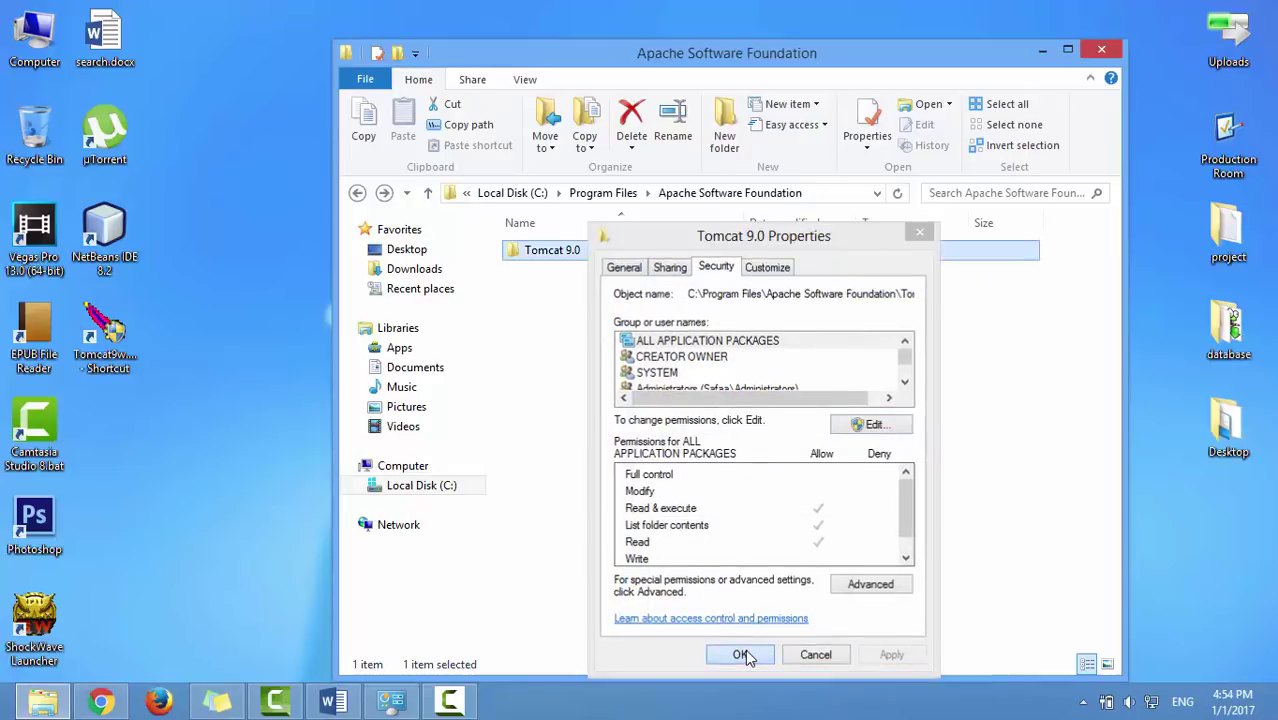
pyautogui.doubleClick(576, 252)
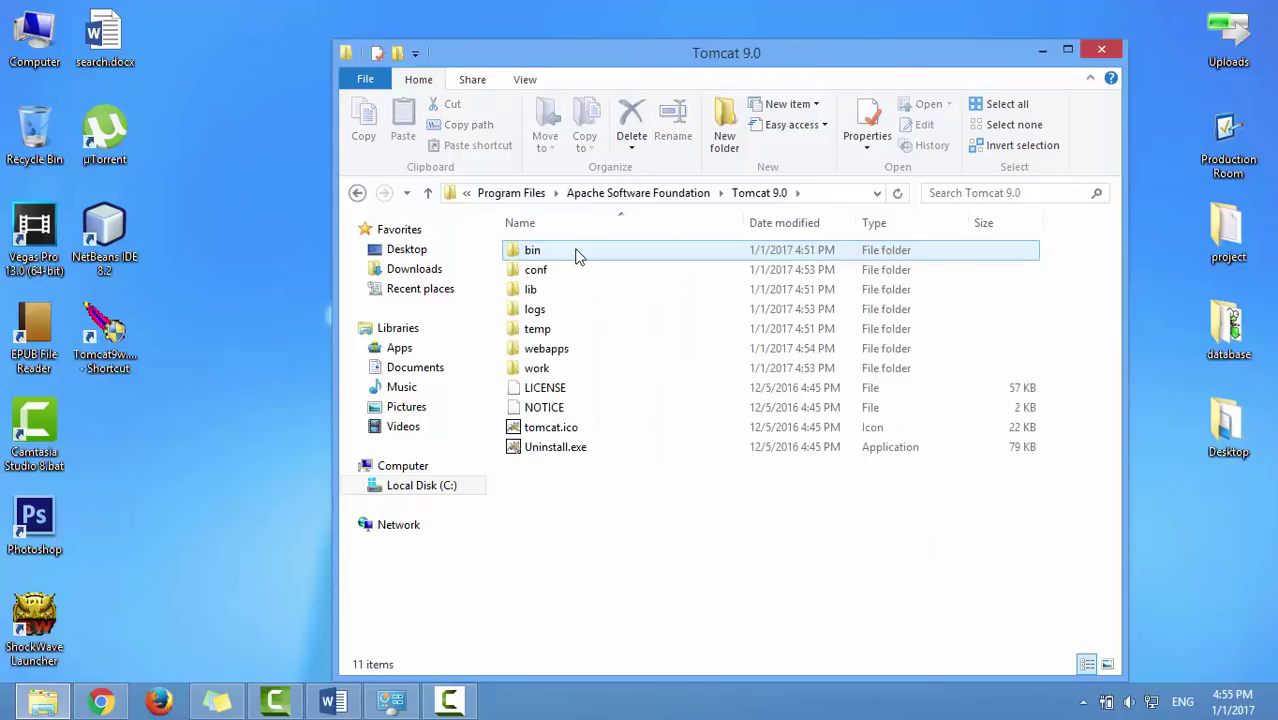
# - In webapps\app1, add a new text document named index.jsp instead of a .txt file
pyautogui.doubleClick(581, 352)
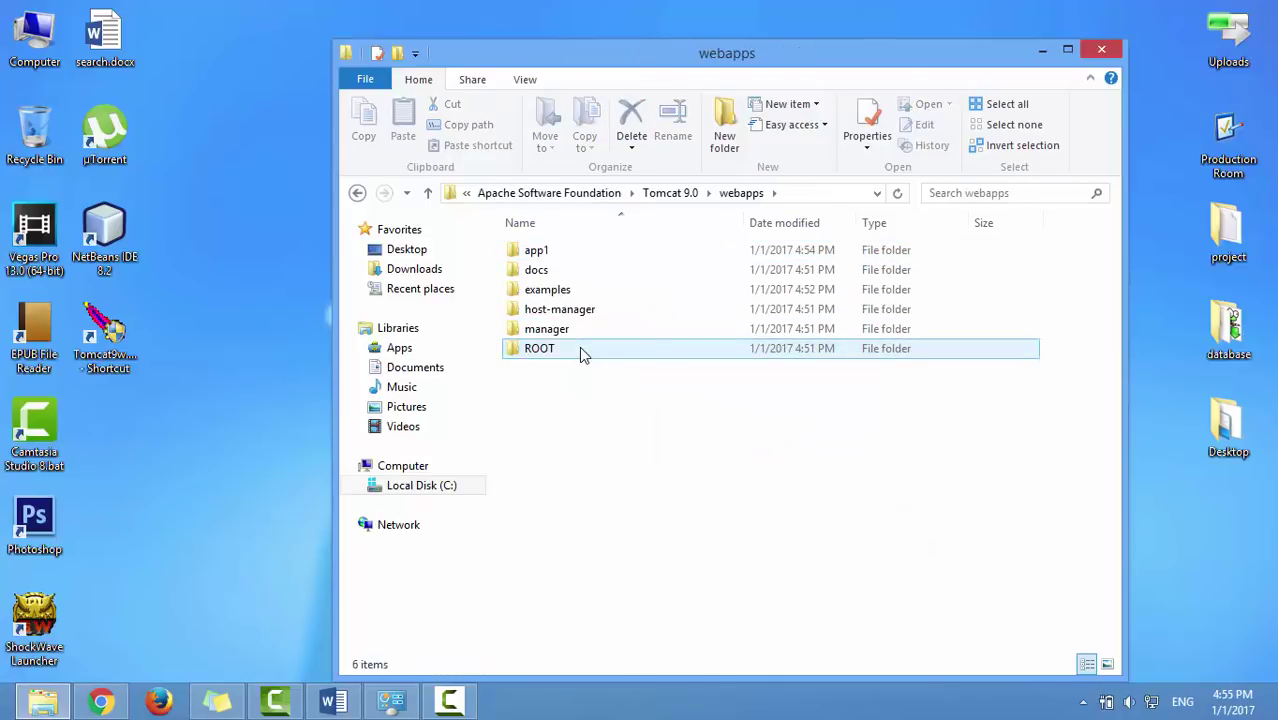
pyautogui.doubleClick(580, 254)
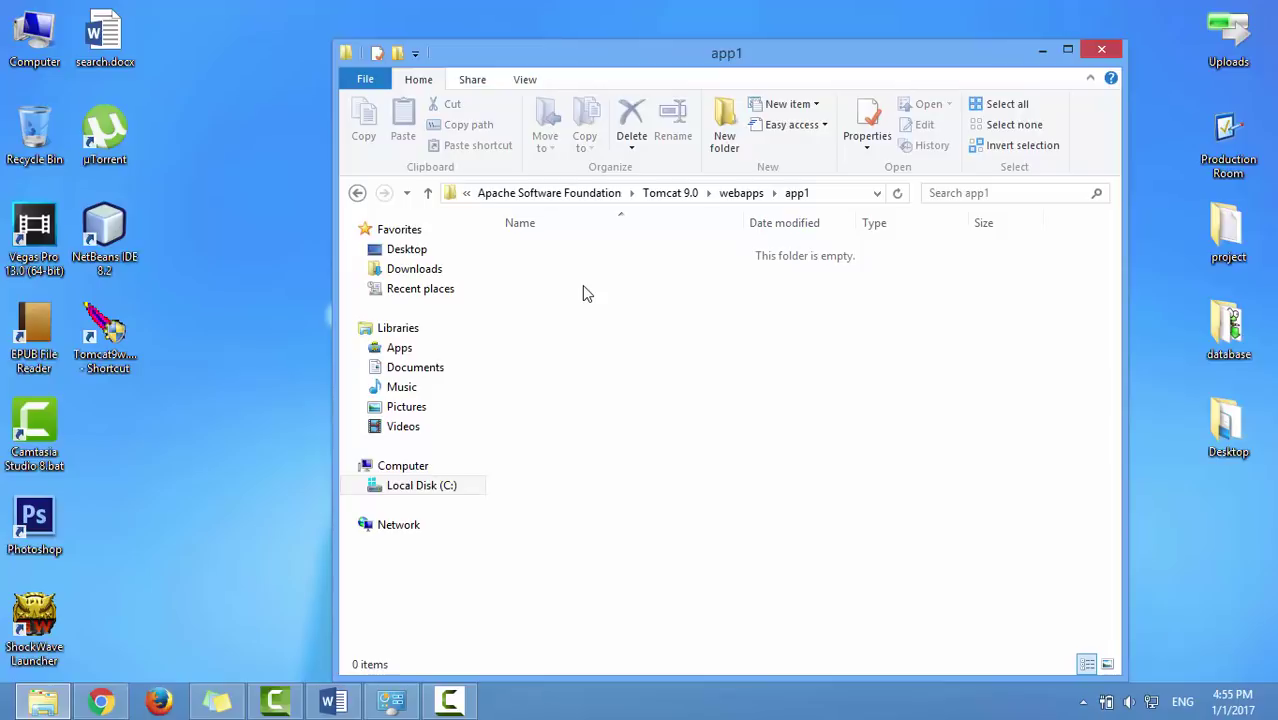
pyautogui.rightClick(584, 287)
pyautogui.moveTo(735, 490)
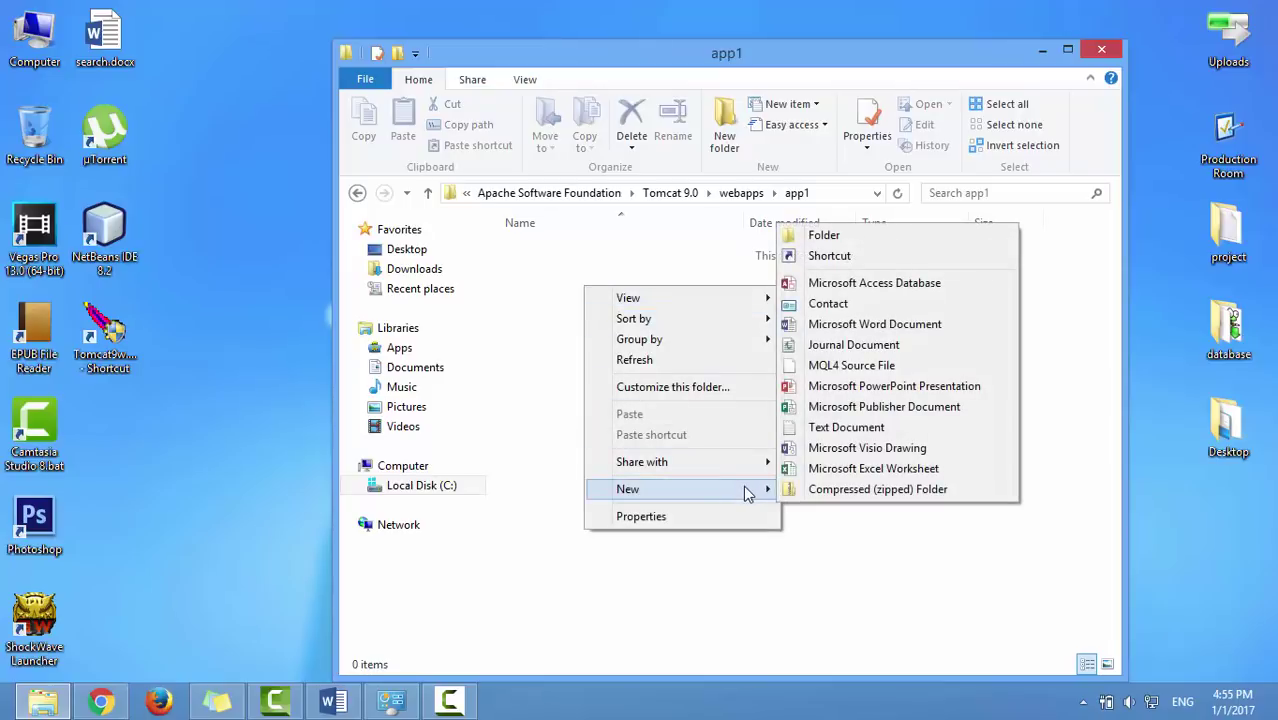
pyautogui.click(830, 428)
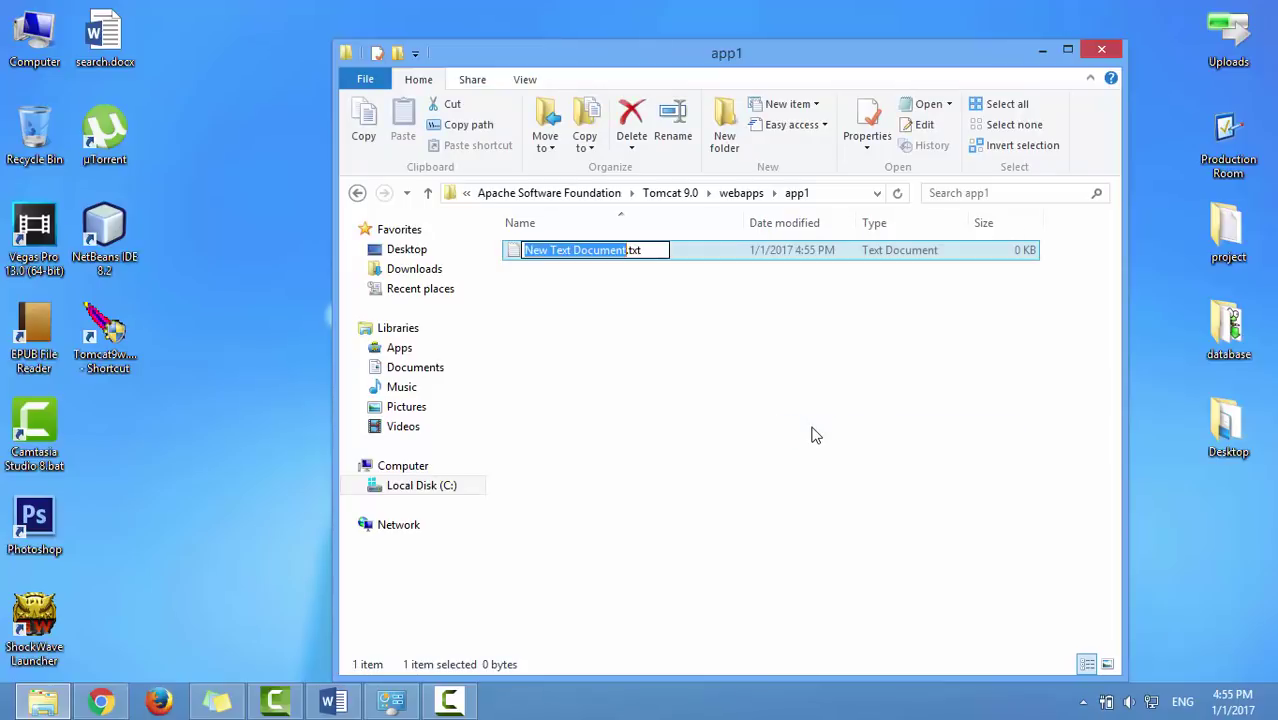
pyautogui.write('index')
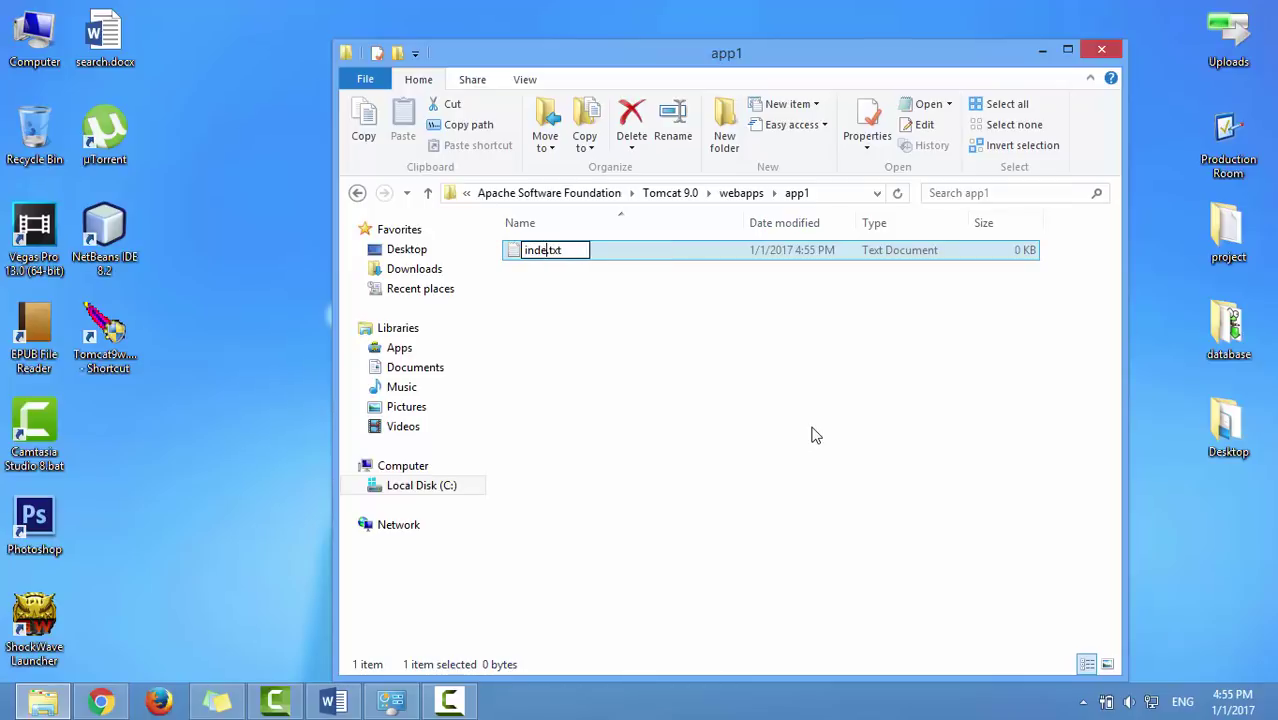
pyautogui.press('BackSpace')
pyautogui.press('BackSpace')
pyautogui.press('BackSpace')
pyautogui.write('jsp')
pyautogui.press('Return')
pyautogui.press('Return')
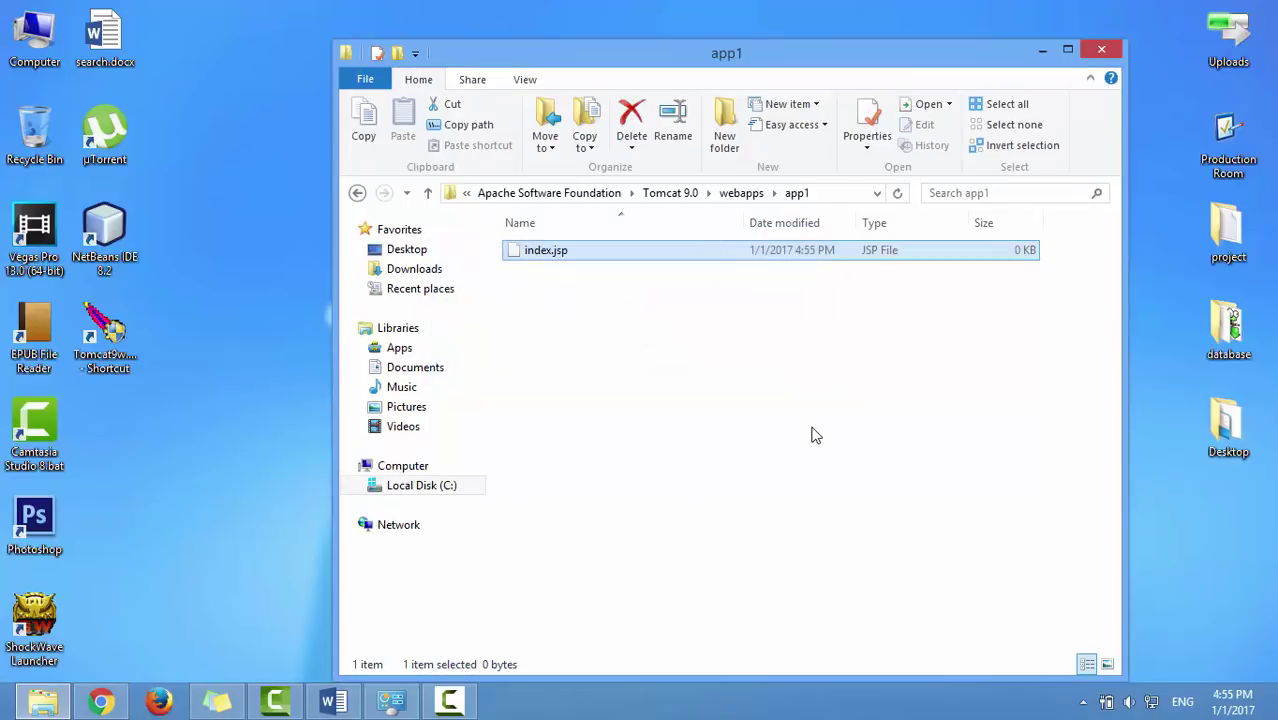
# - Edit index.jsp in Notepad++ to contain <%="Hello World!"%> and save it
pyautogui.rightClick(563, 252)
pyautogui.click(648, 322)
pyautogui.write('<%="')
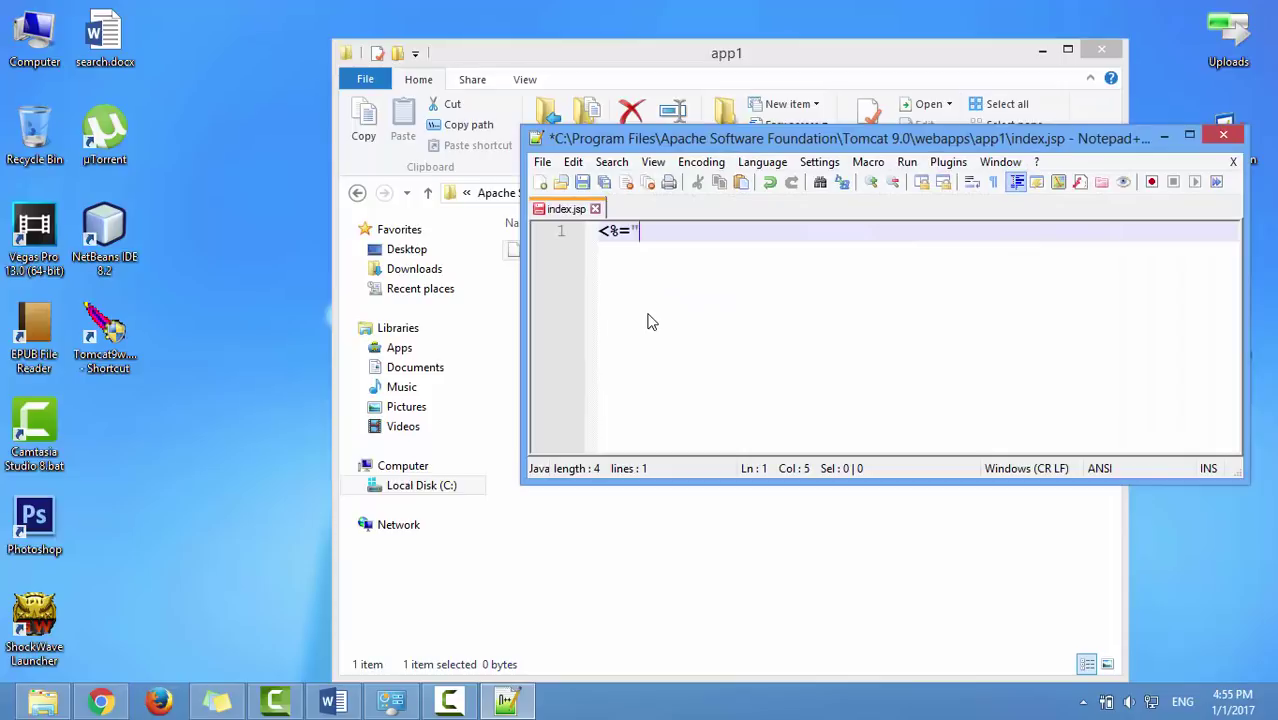
pyautogui.write('Hello World')
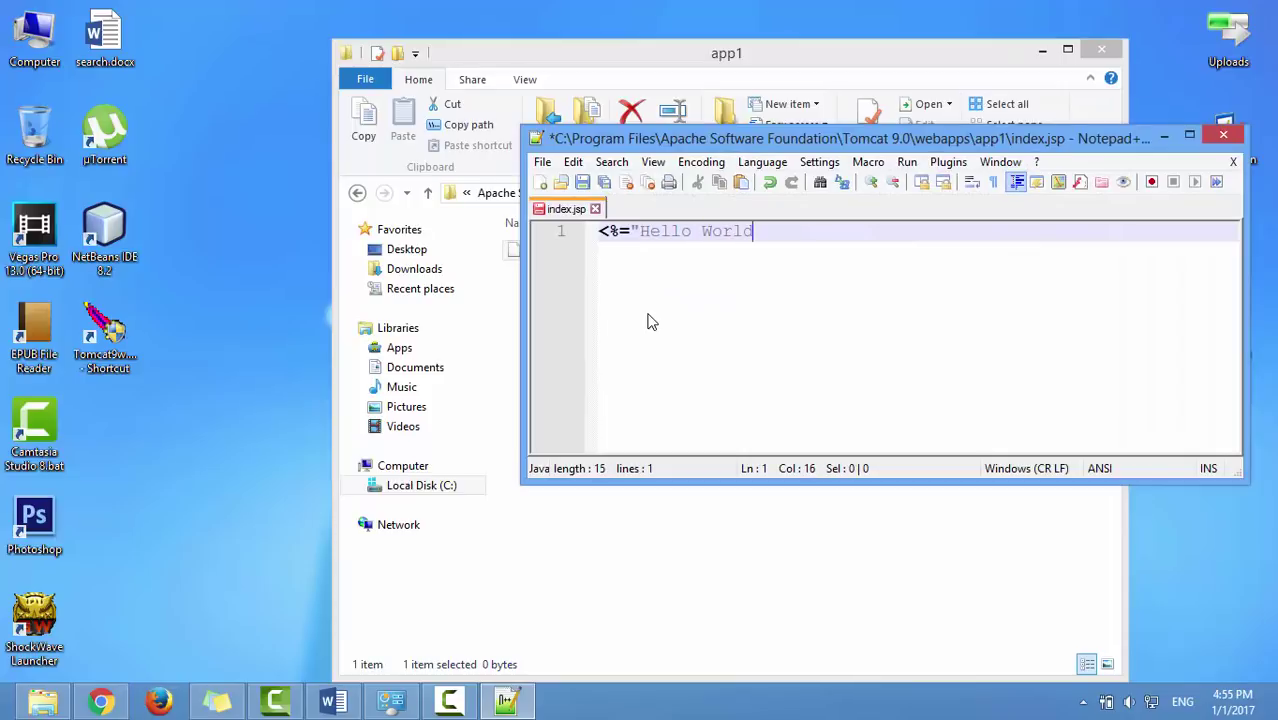
pyautogui.write('!"%>')
pyautogui.hotkey('ctrl', 's')
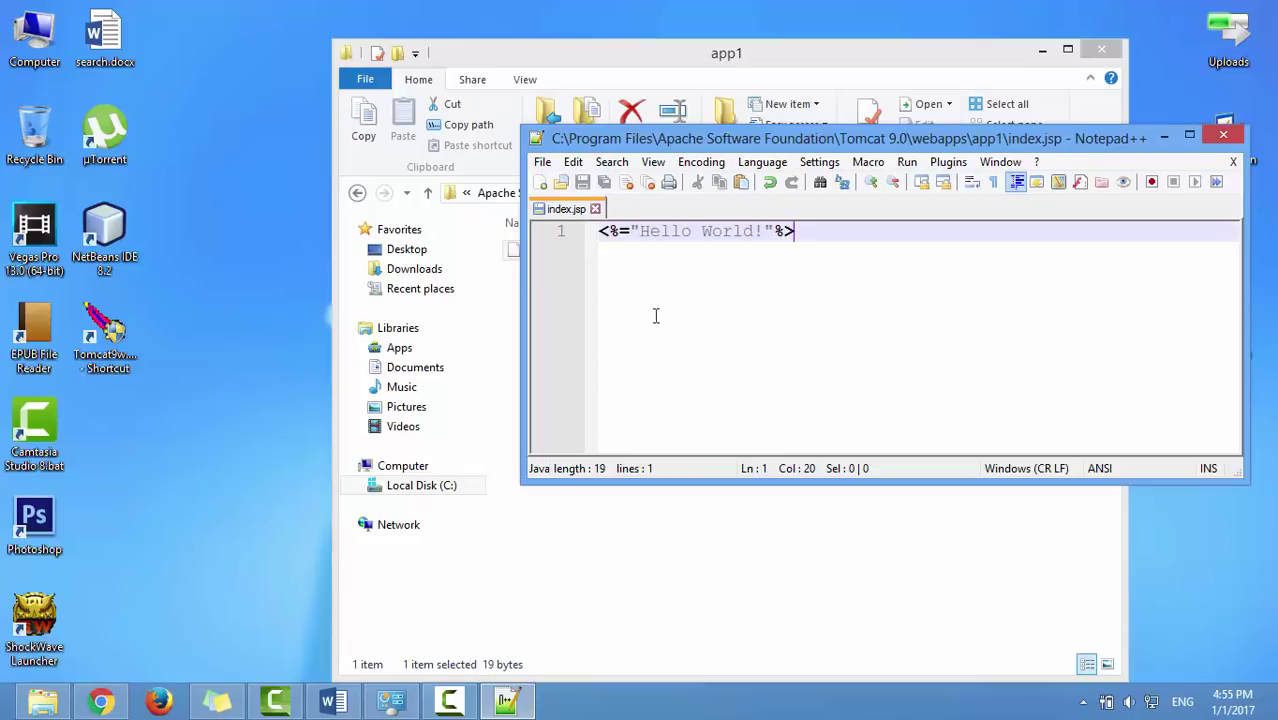
# - Close the index.jsp document and Notepad++, leaving the file deselected in Explorer
pyautogui.click(1231, 162)
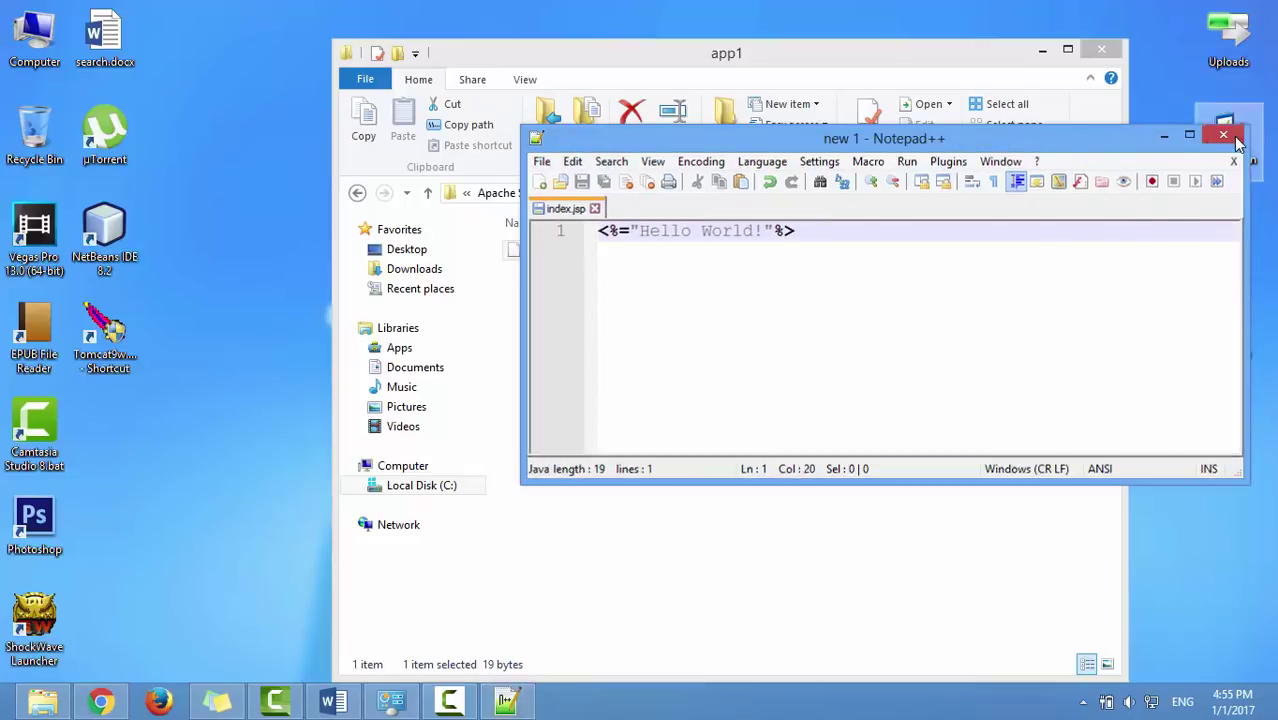
pyautogui.click(1223, 134)
pyautogui.click(645, 340)
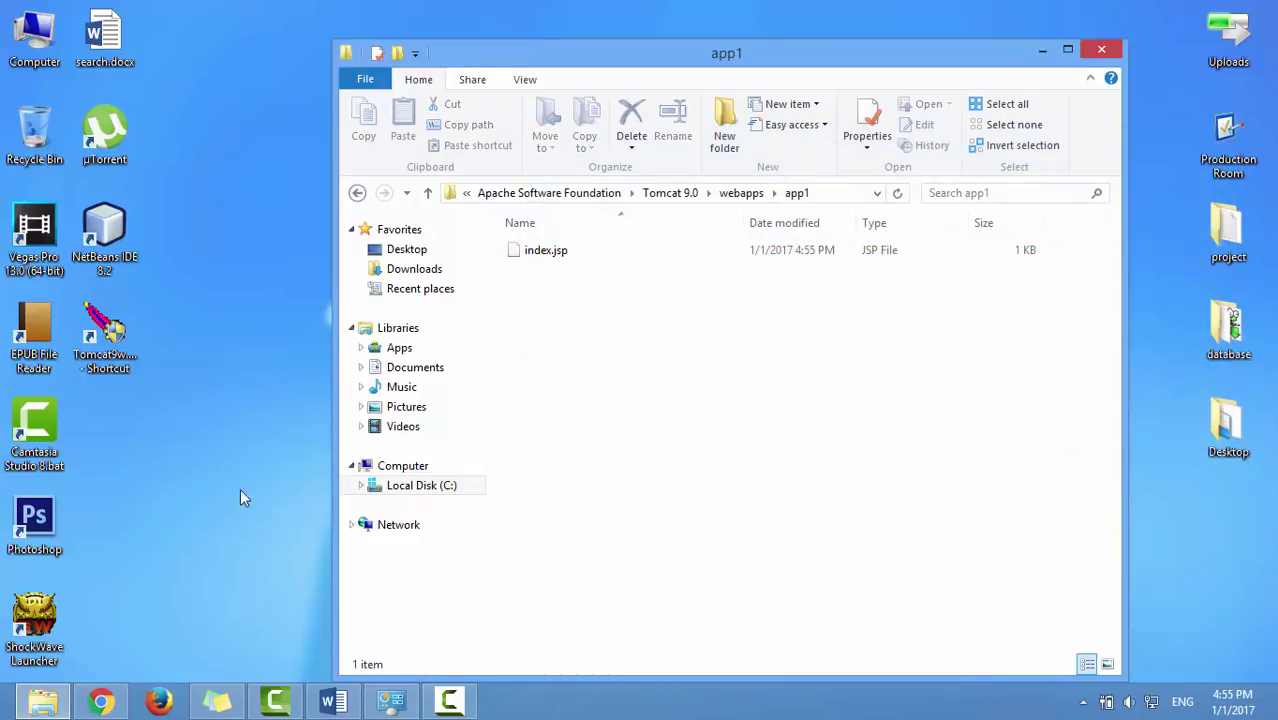
# - Load the Tomcat welcome page at localhost:8080 in Chrome
pyautogui.click(96, 703)
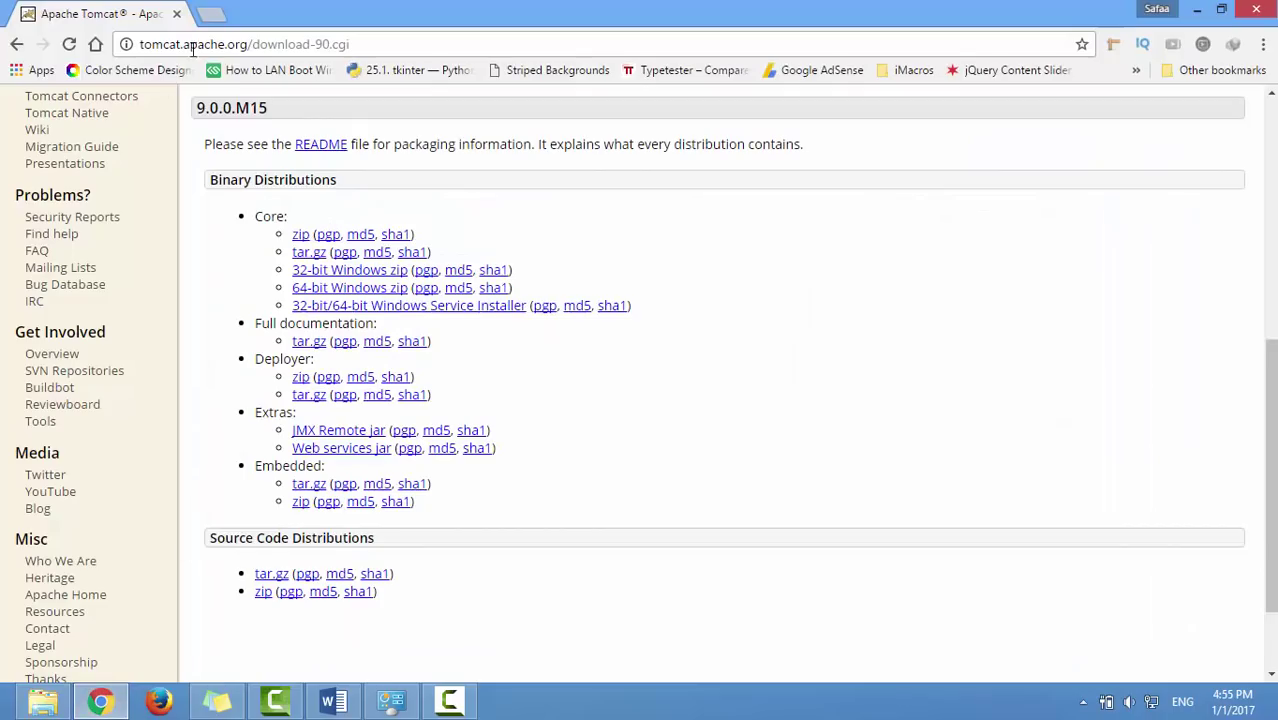
pyautogui.click(278, 46)
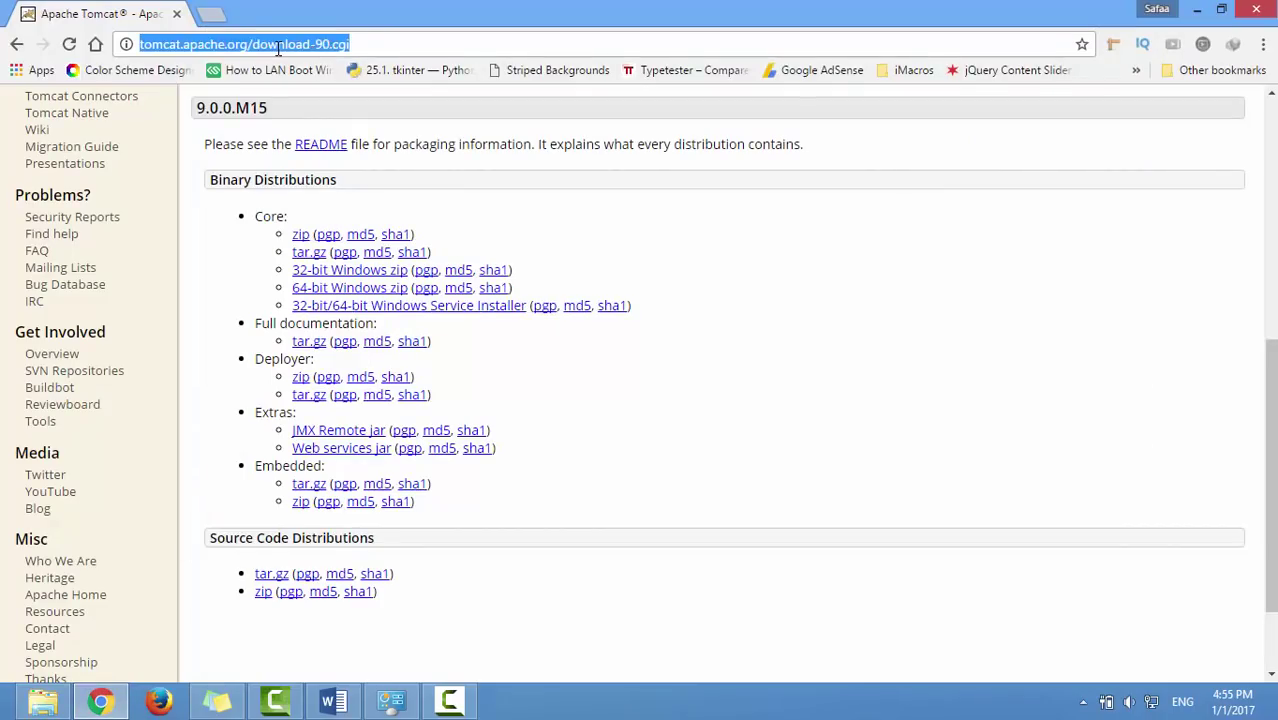
pyautogui.write('localhost:8080')
pyautogui.press('Return')
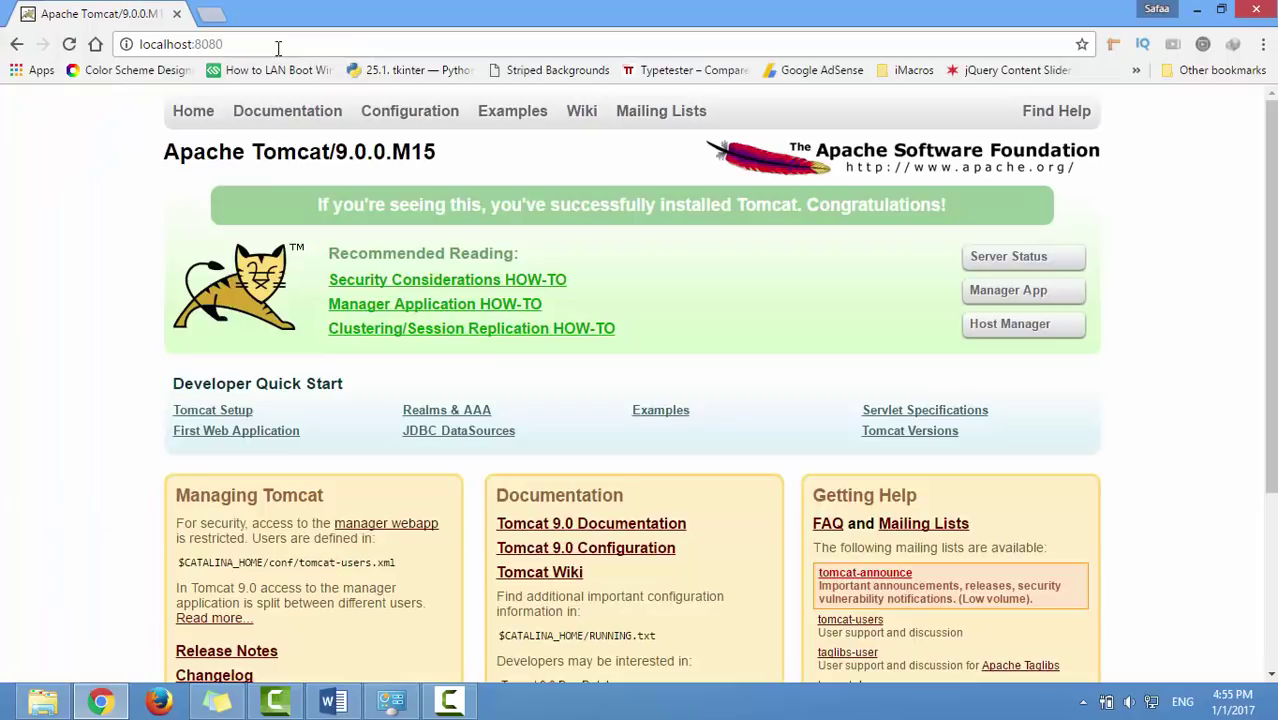
# - Append /app1/ to the address and load localhost:8080/app1/
pyautogui.click(282, 45)
pyautogui.click(292, 44)
pyautogui.write('/app1/')
pyautogui.press('Return')
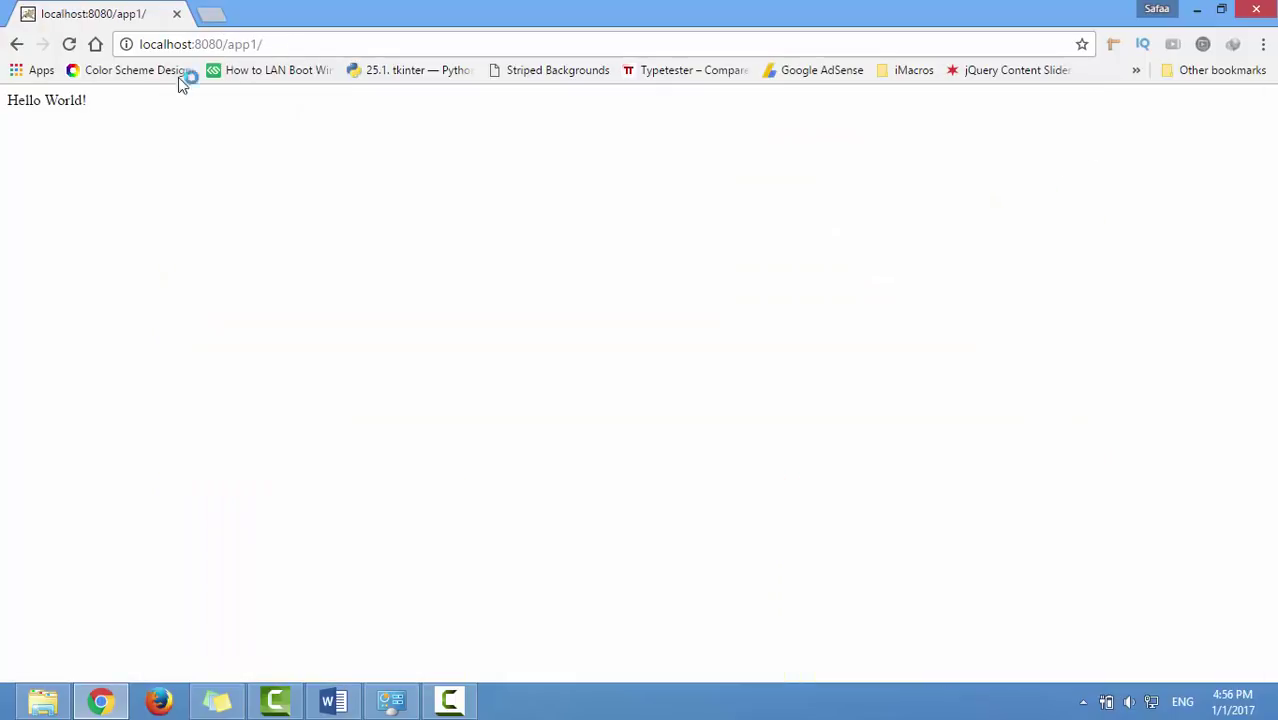